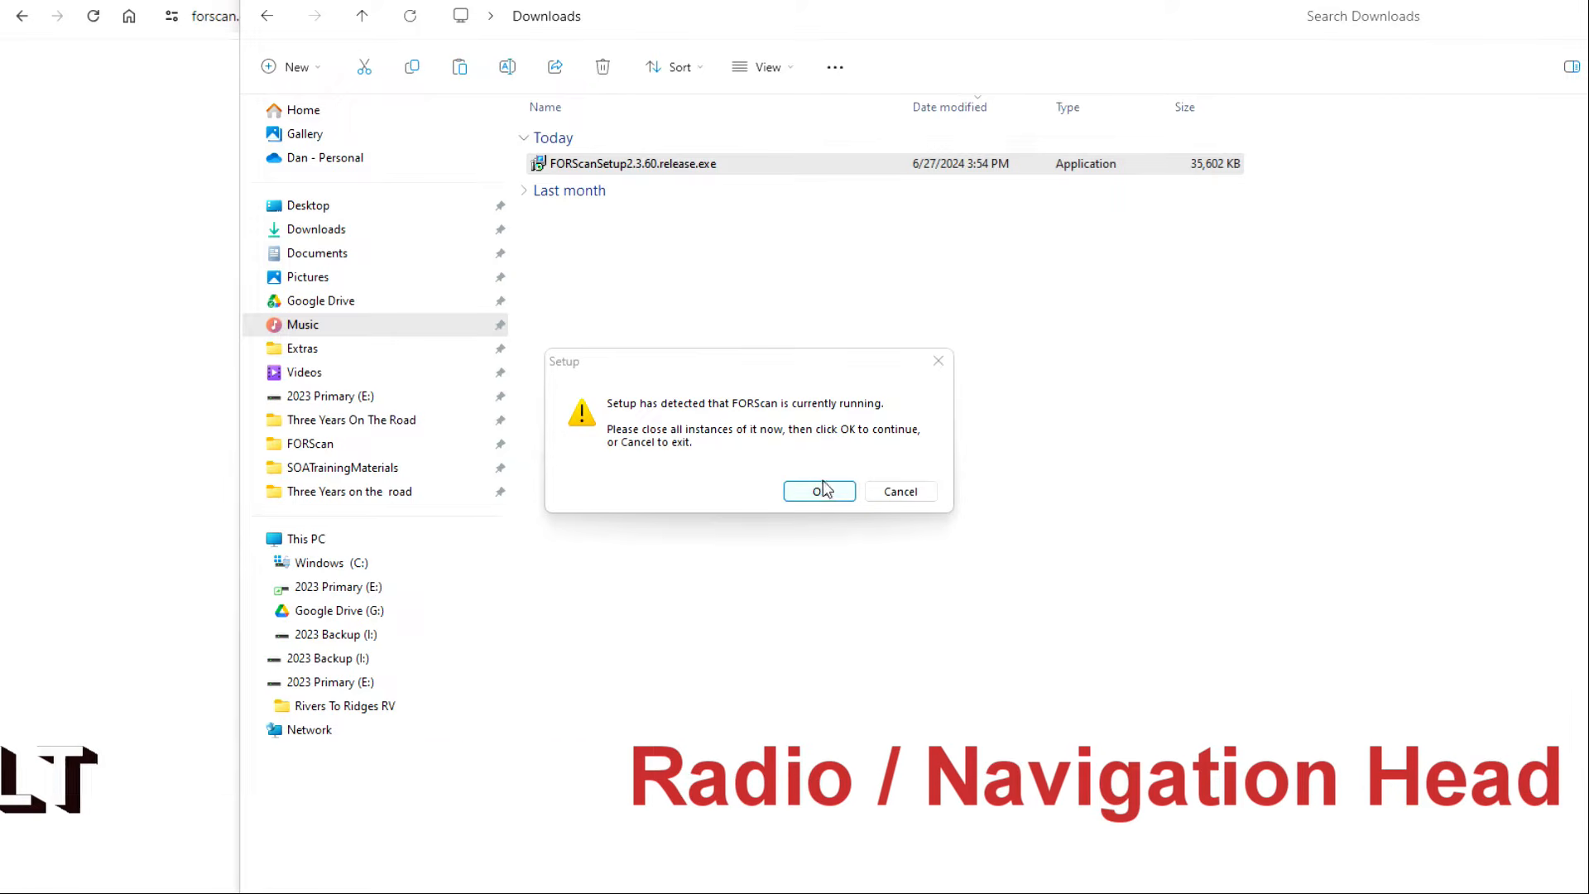
pyautogui.click(820, 492)
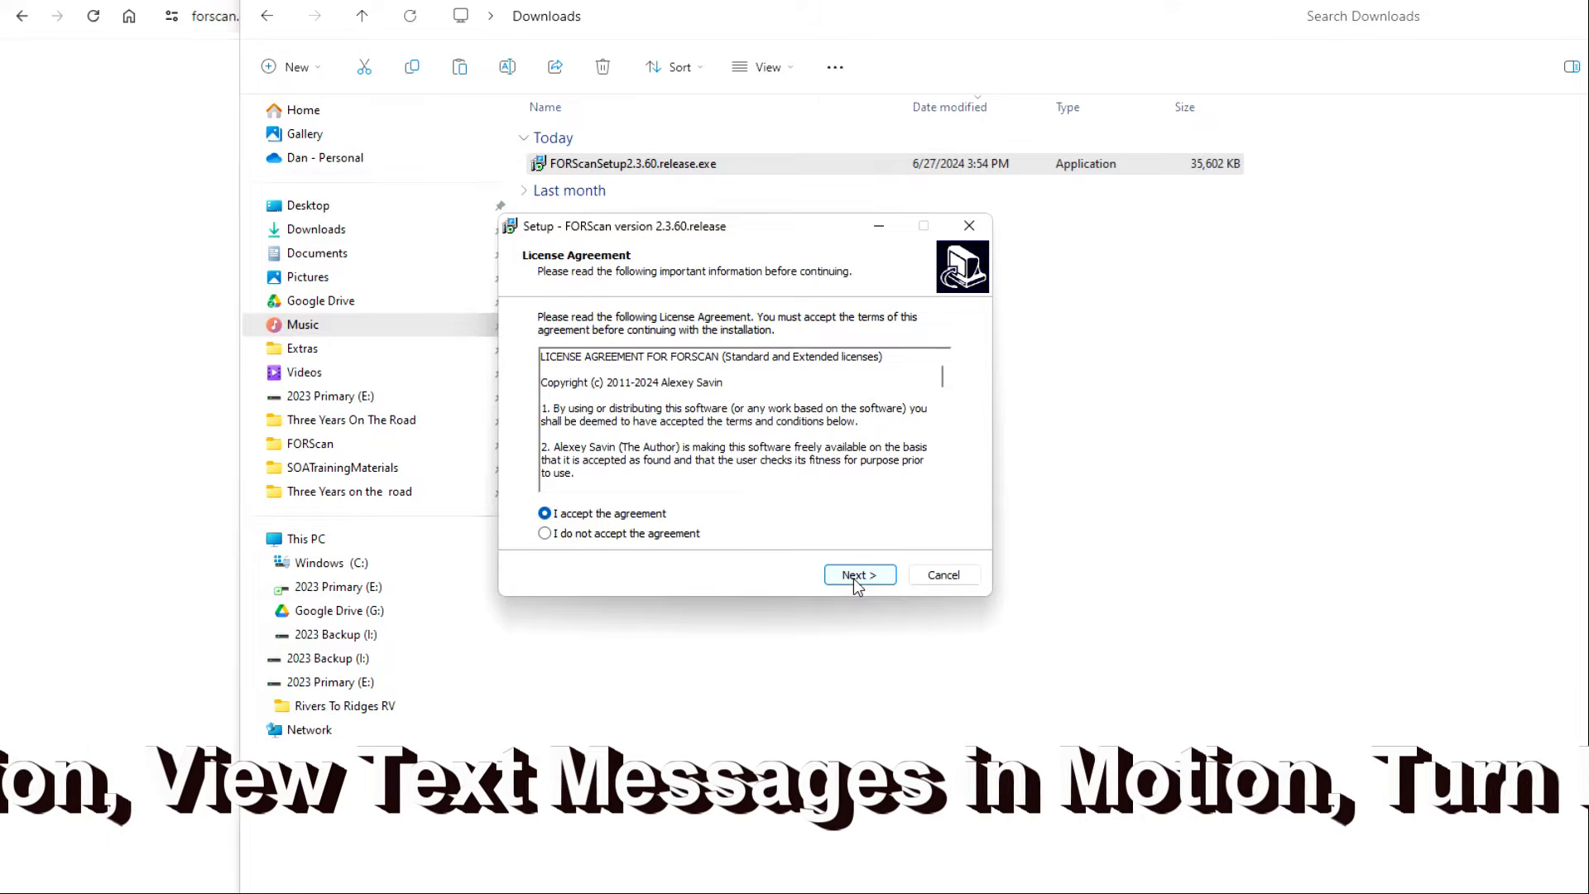
pyautogui.click(854, 579)
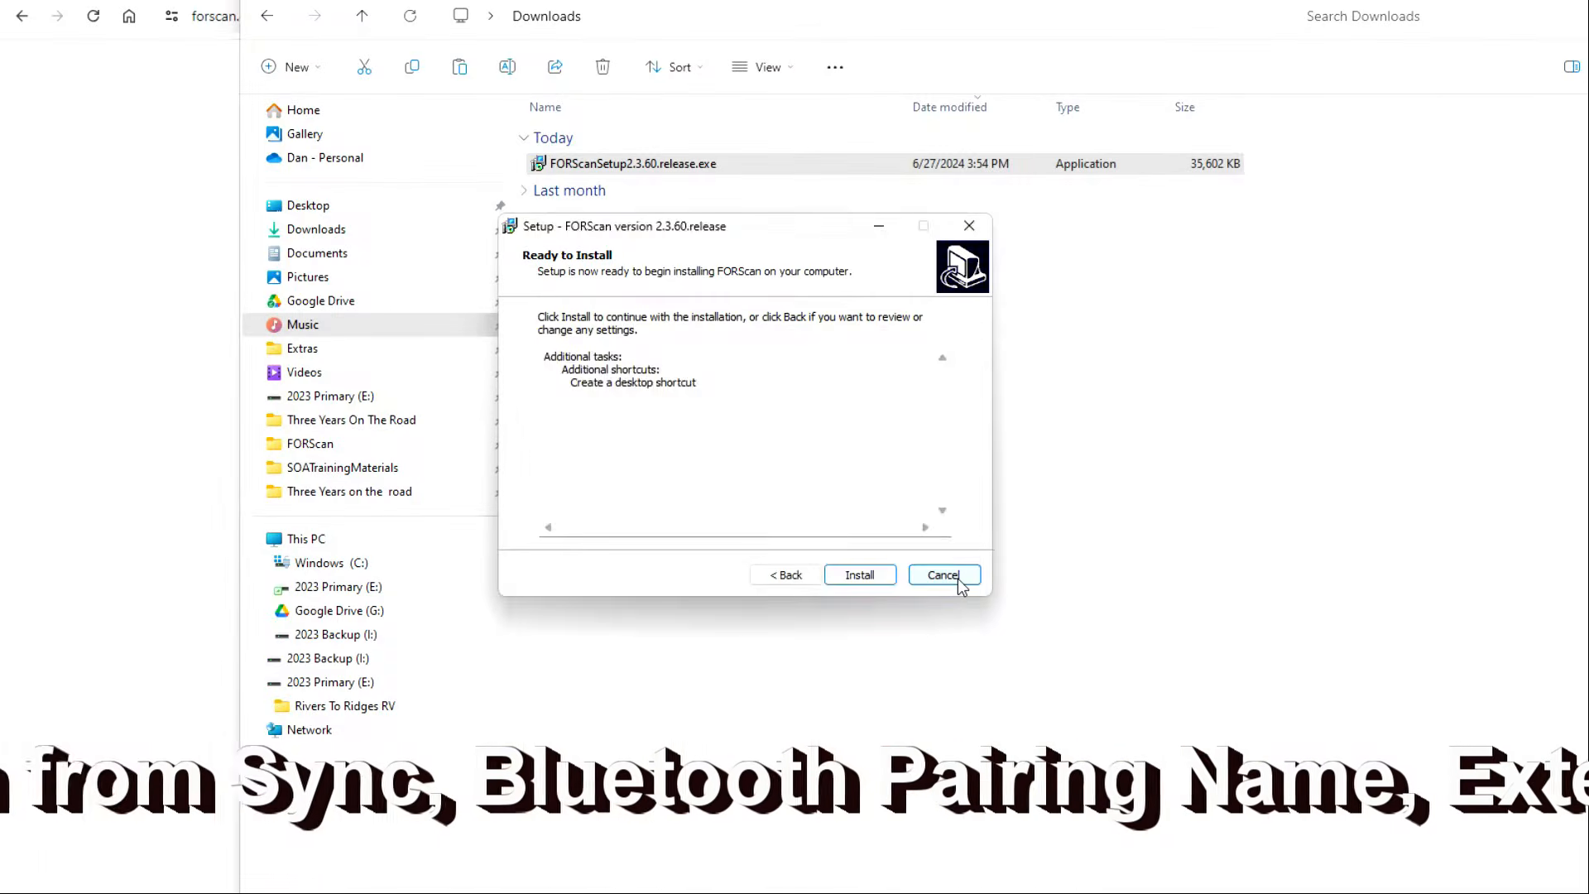
pyautogui.click(957, 578)
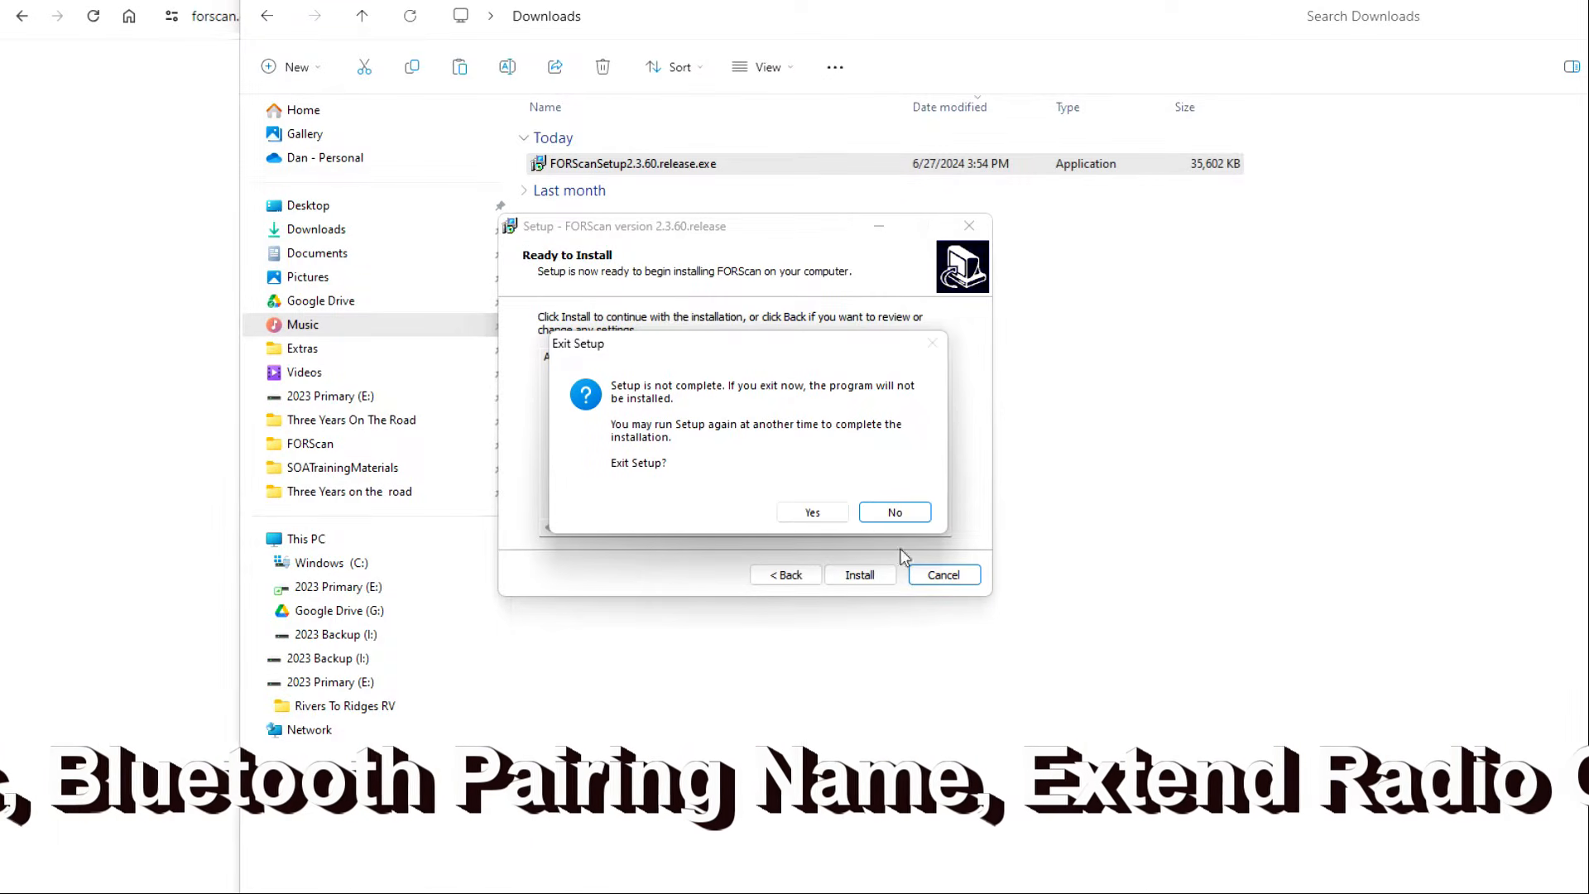
pyautogui.click(812, 512)
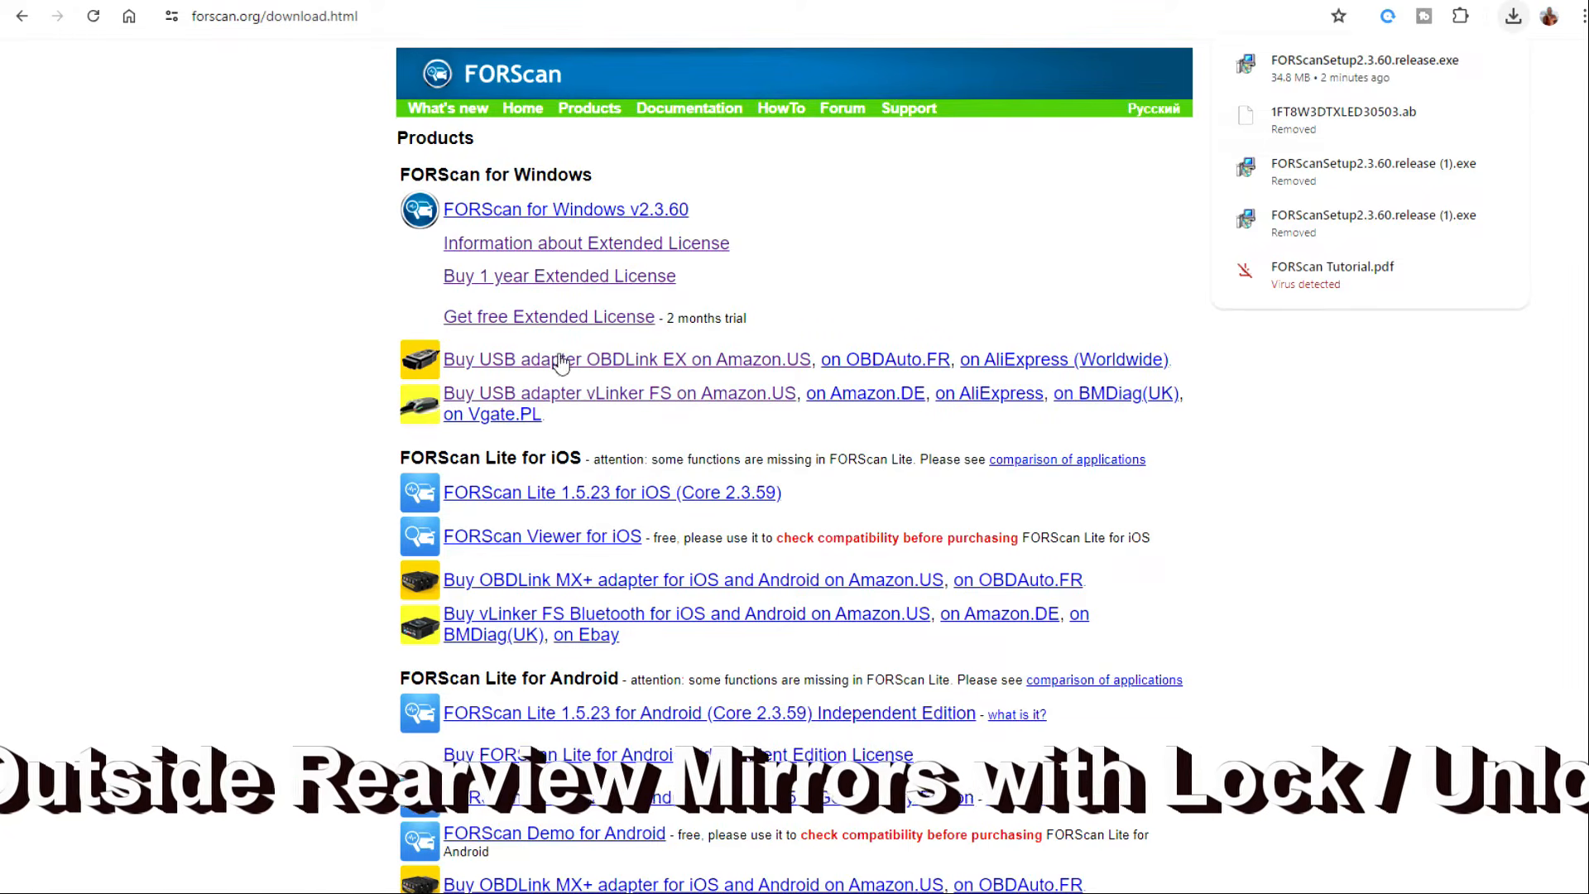
# Open the request form for the free two-month trial Extended License and its instructions for finding the Hardware ID
pyautogui.click(535, 321)
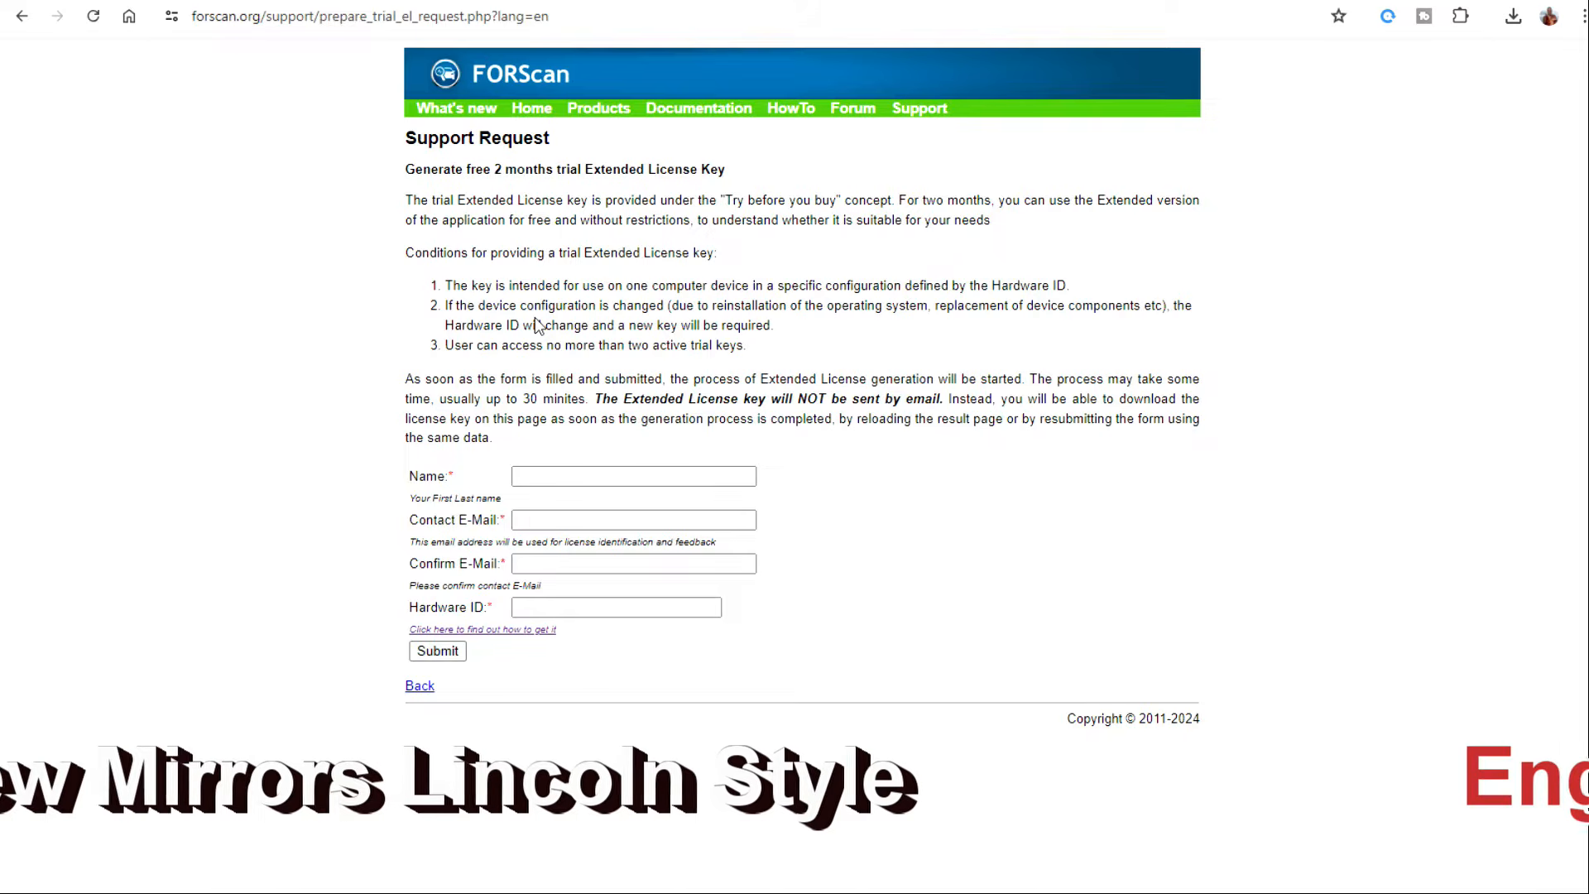
pyautogui.click(505, 631)
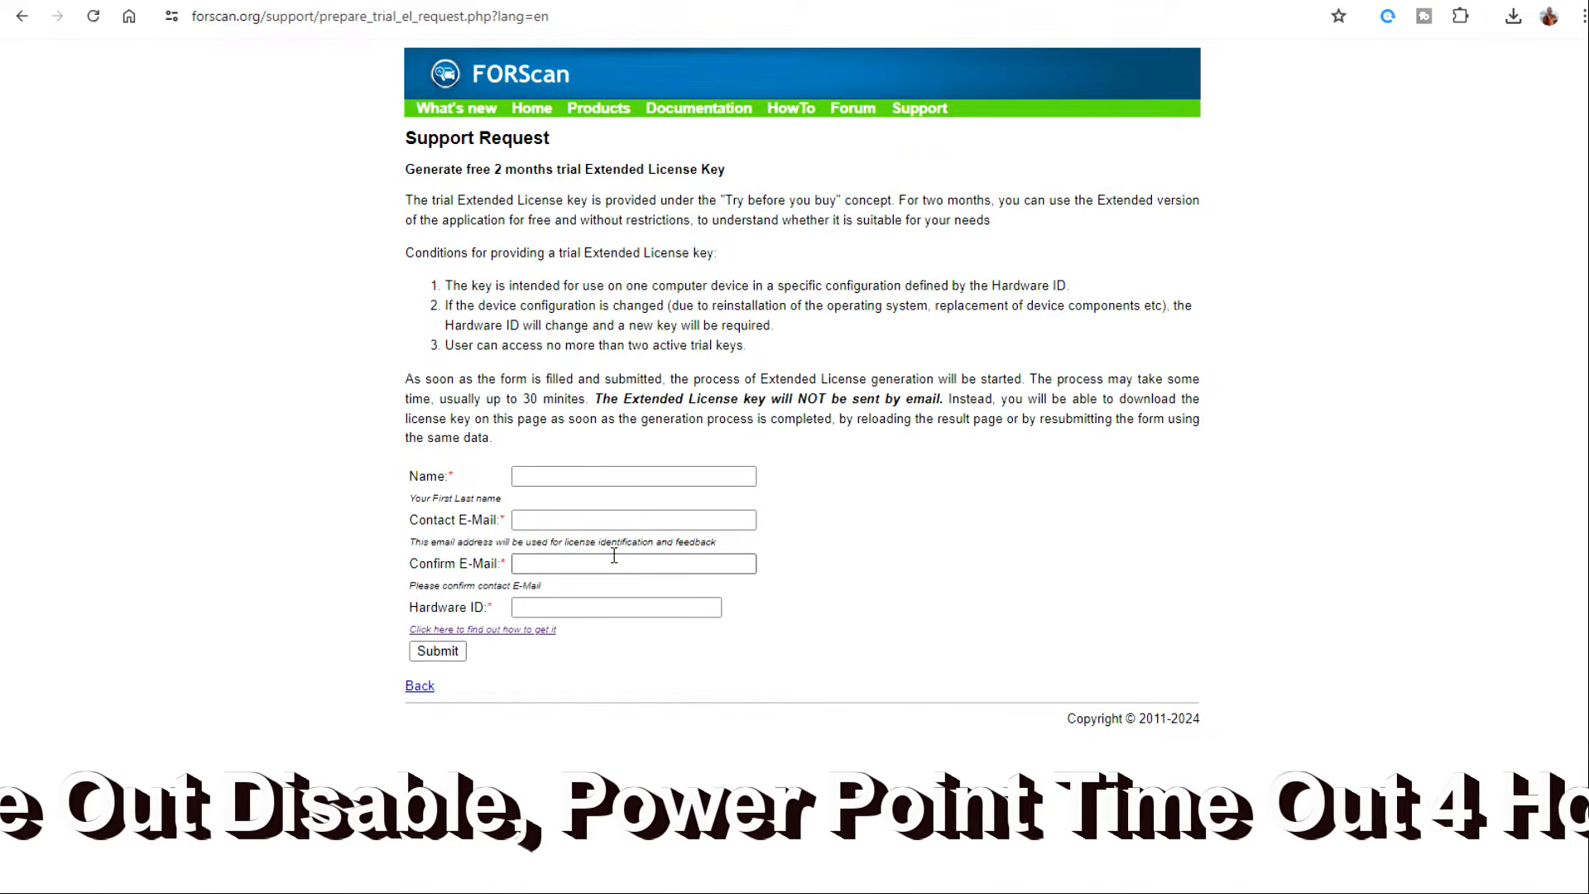
pyautogui.moveTo(762, 103); pyautogui.dragTo(808, 107)
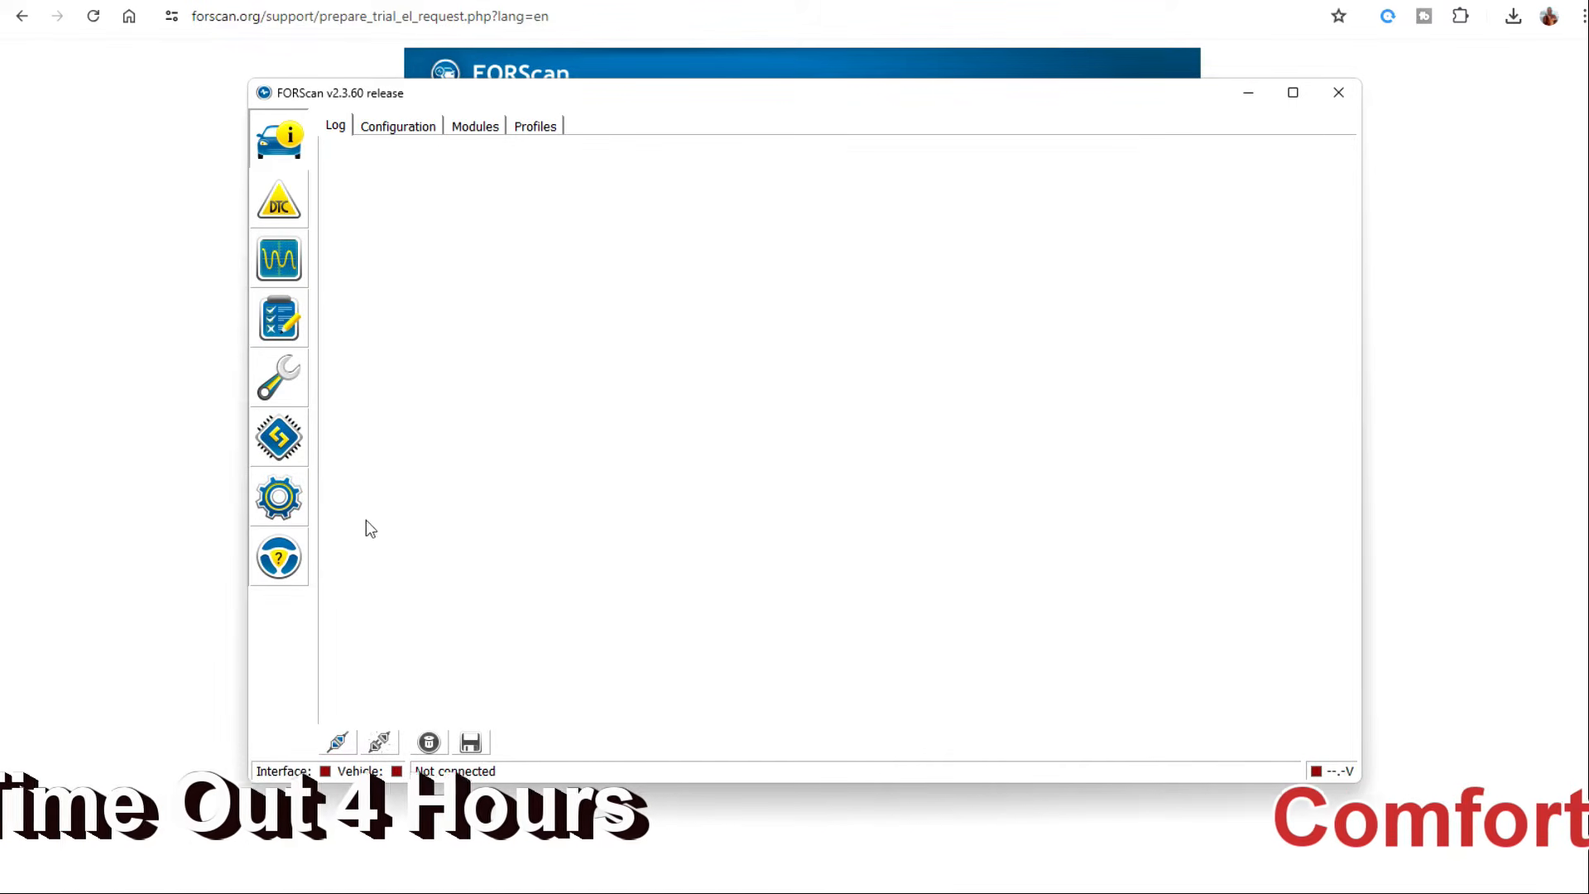
# Switch to FORScan and view its license information and general settings
pyautogui.click(278, 559)
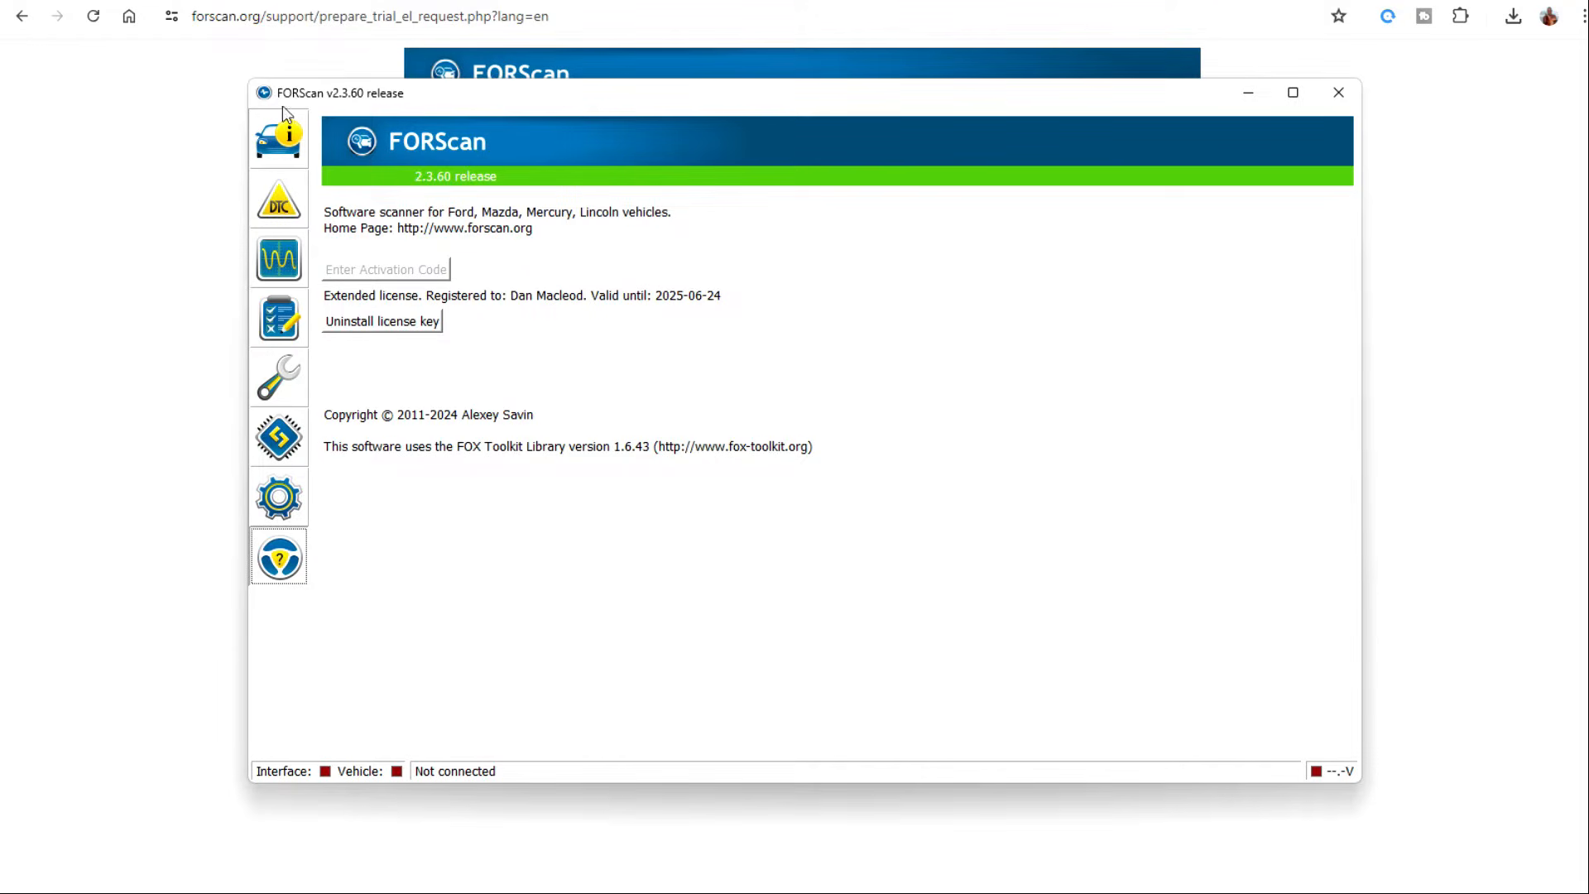
pyautogui.click(288, 145)
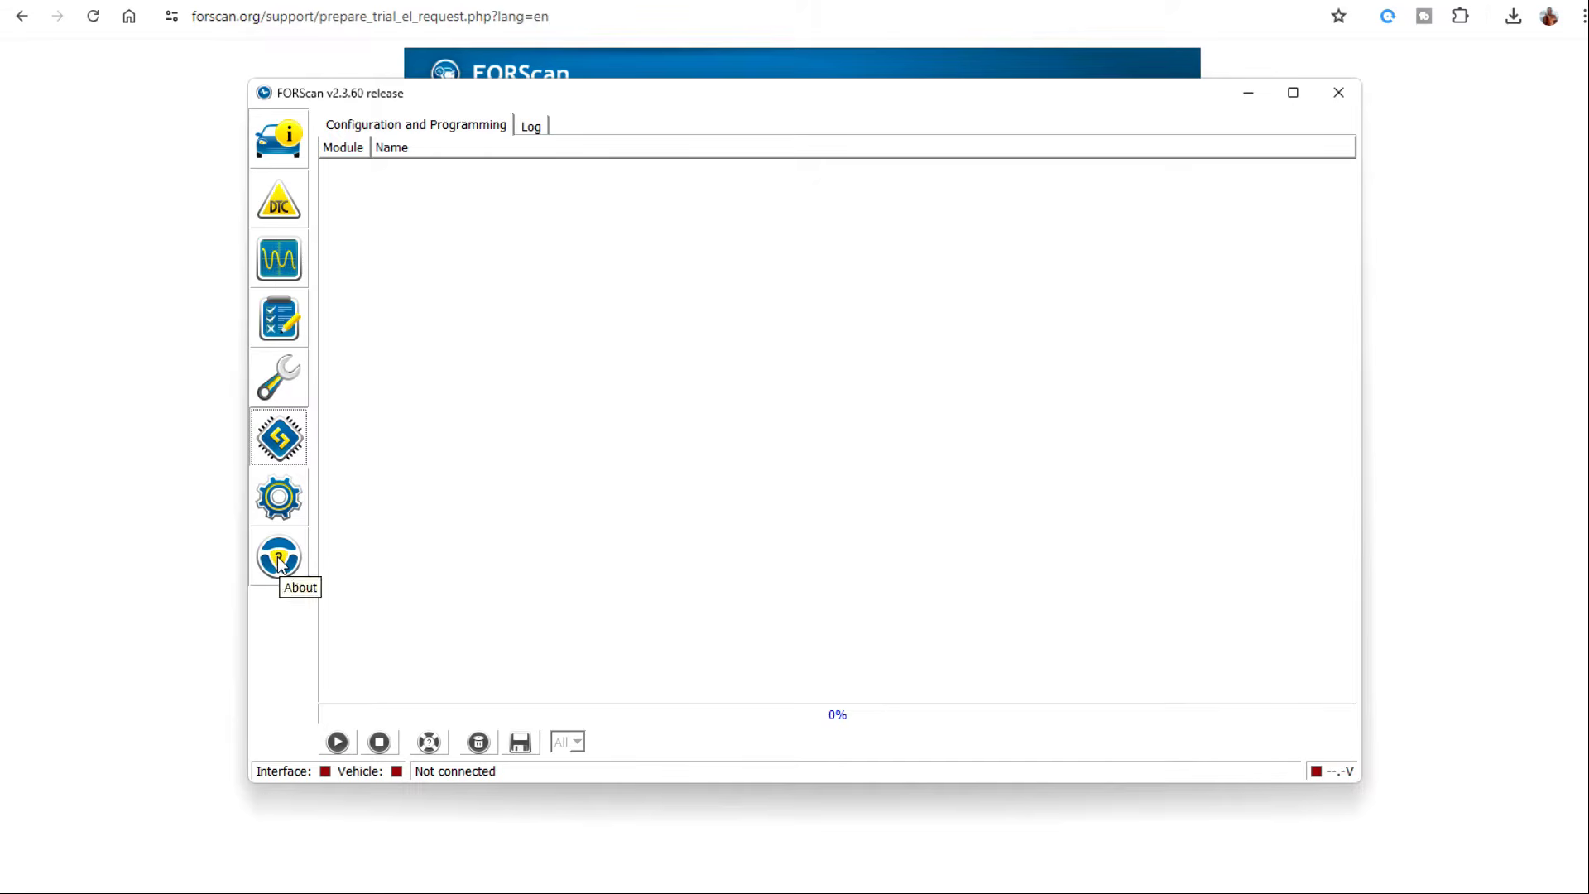
pyautogui.click(280, 503)
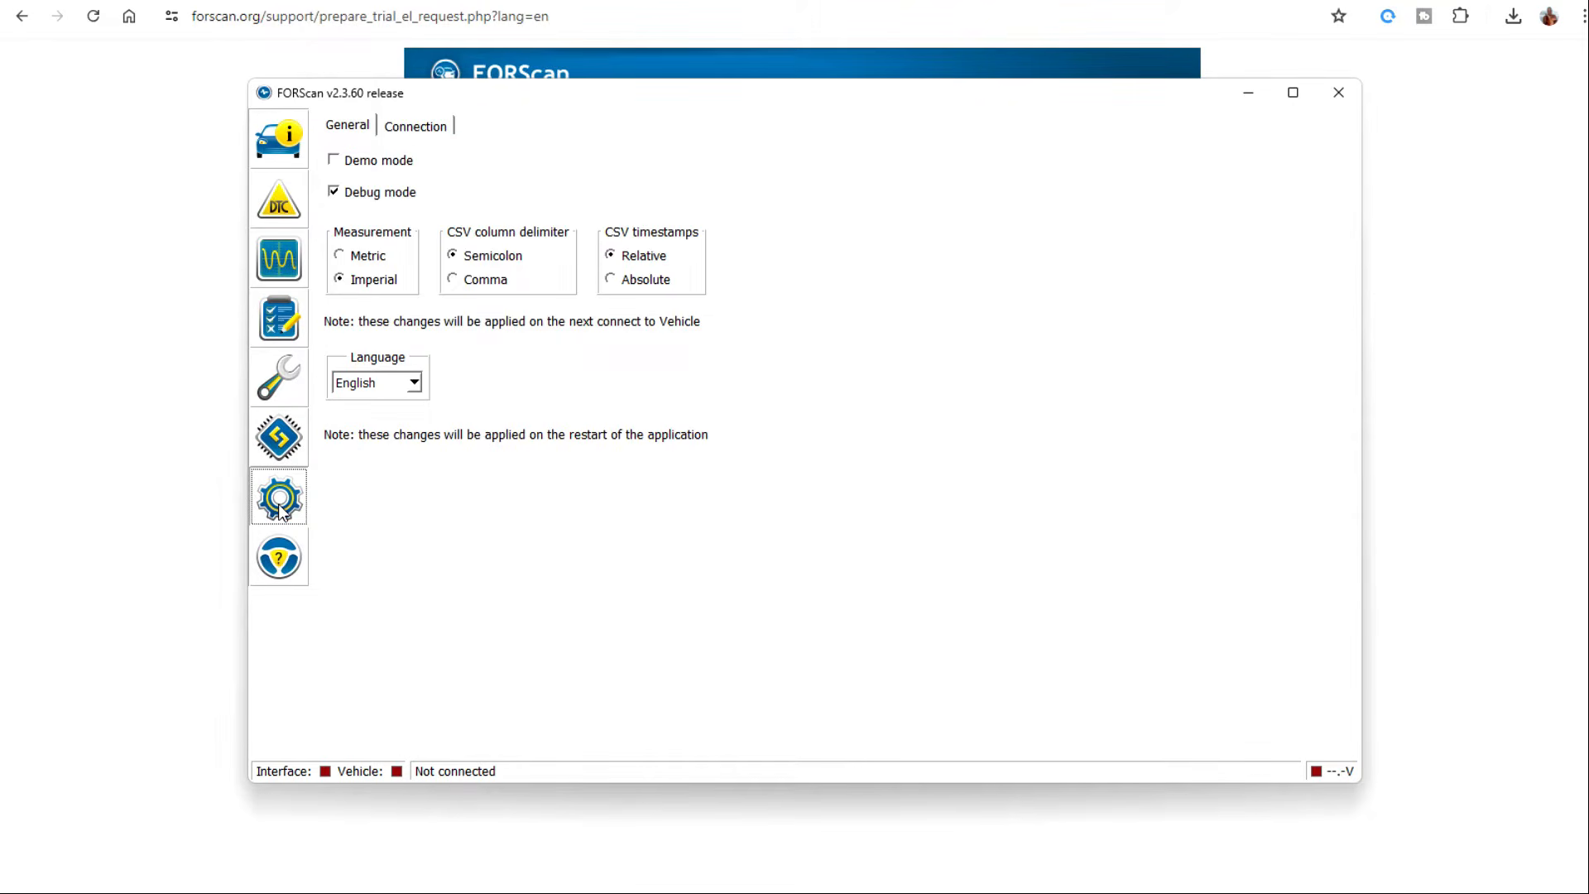
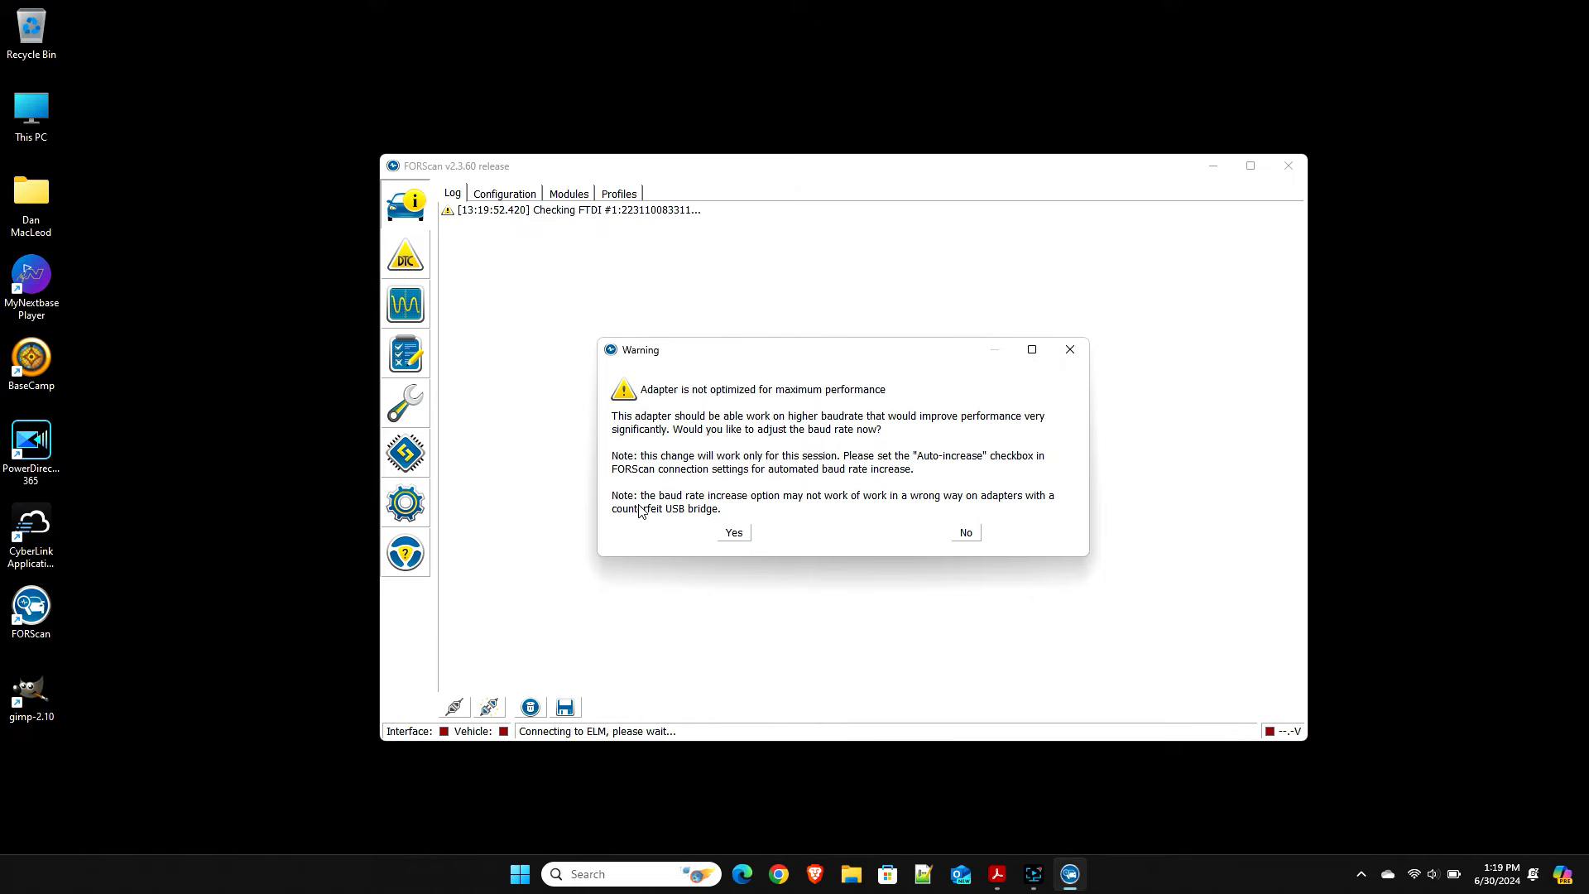
# Connect to the vehicle at the increased baud rate without saving a profile, and open the list of module configuration functions
pyautogui.click(733, 538)
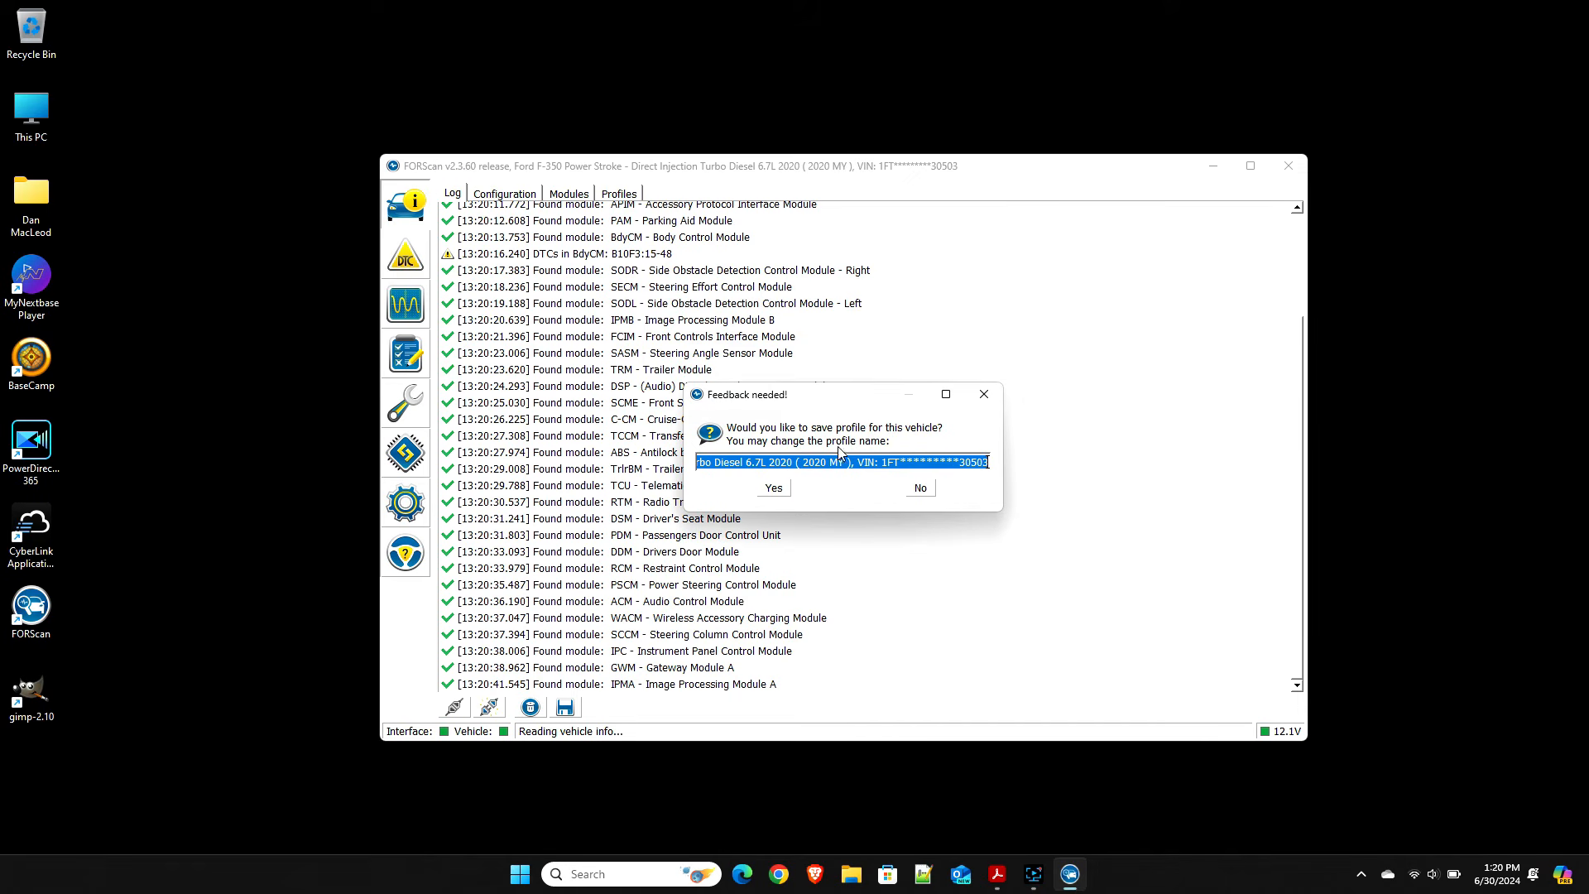
pyautogui.click(921, 488)
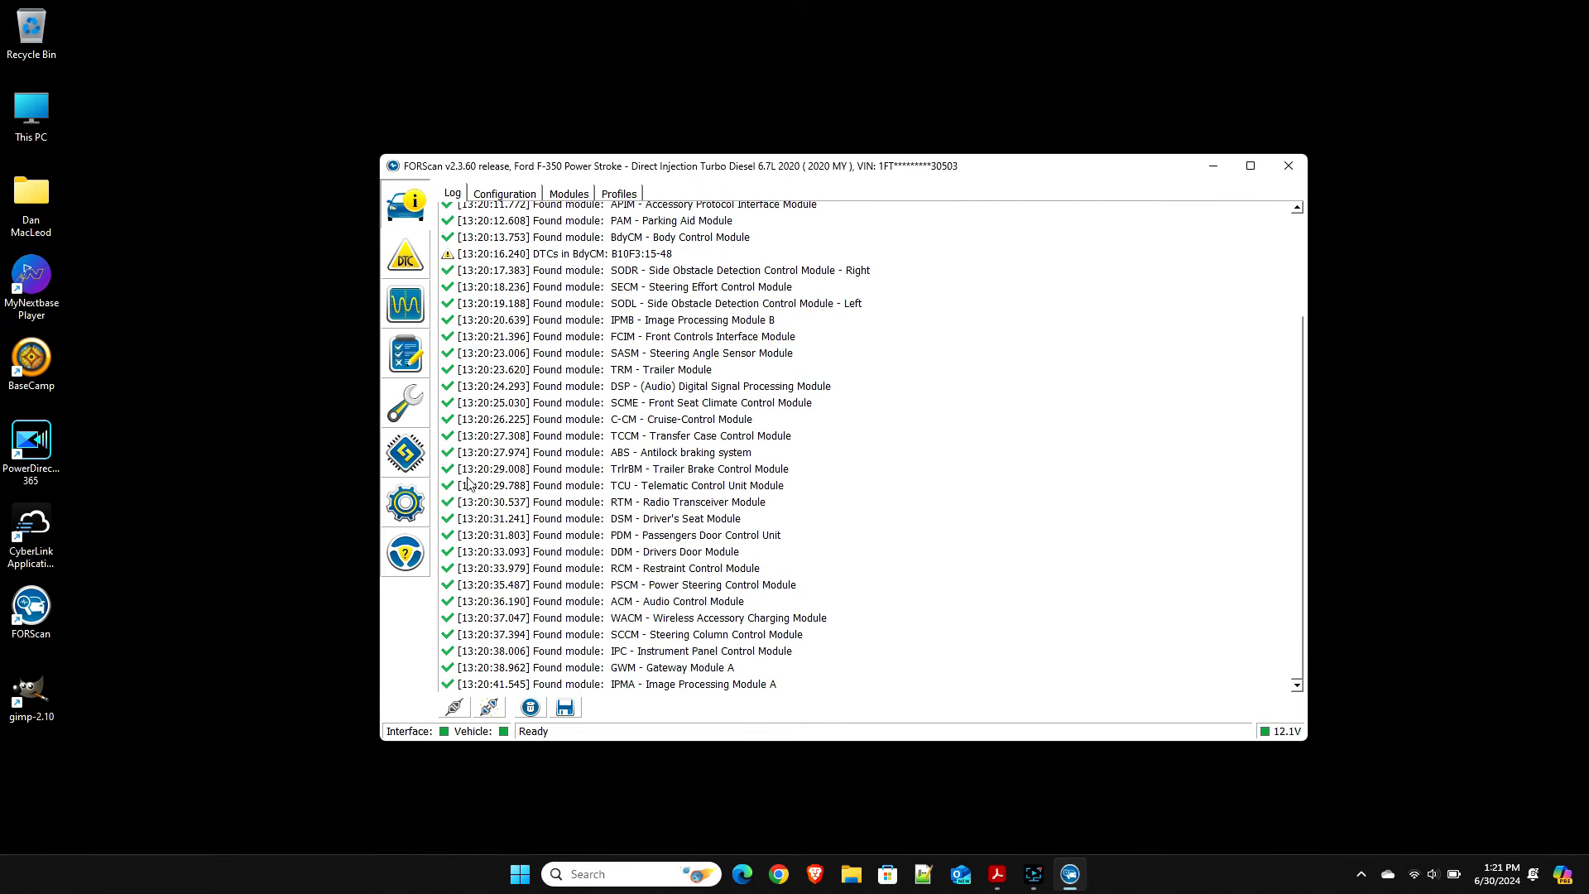
pyautogui.click(405, 458)
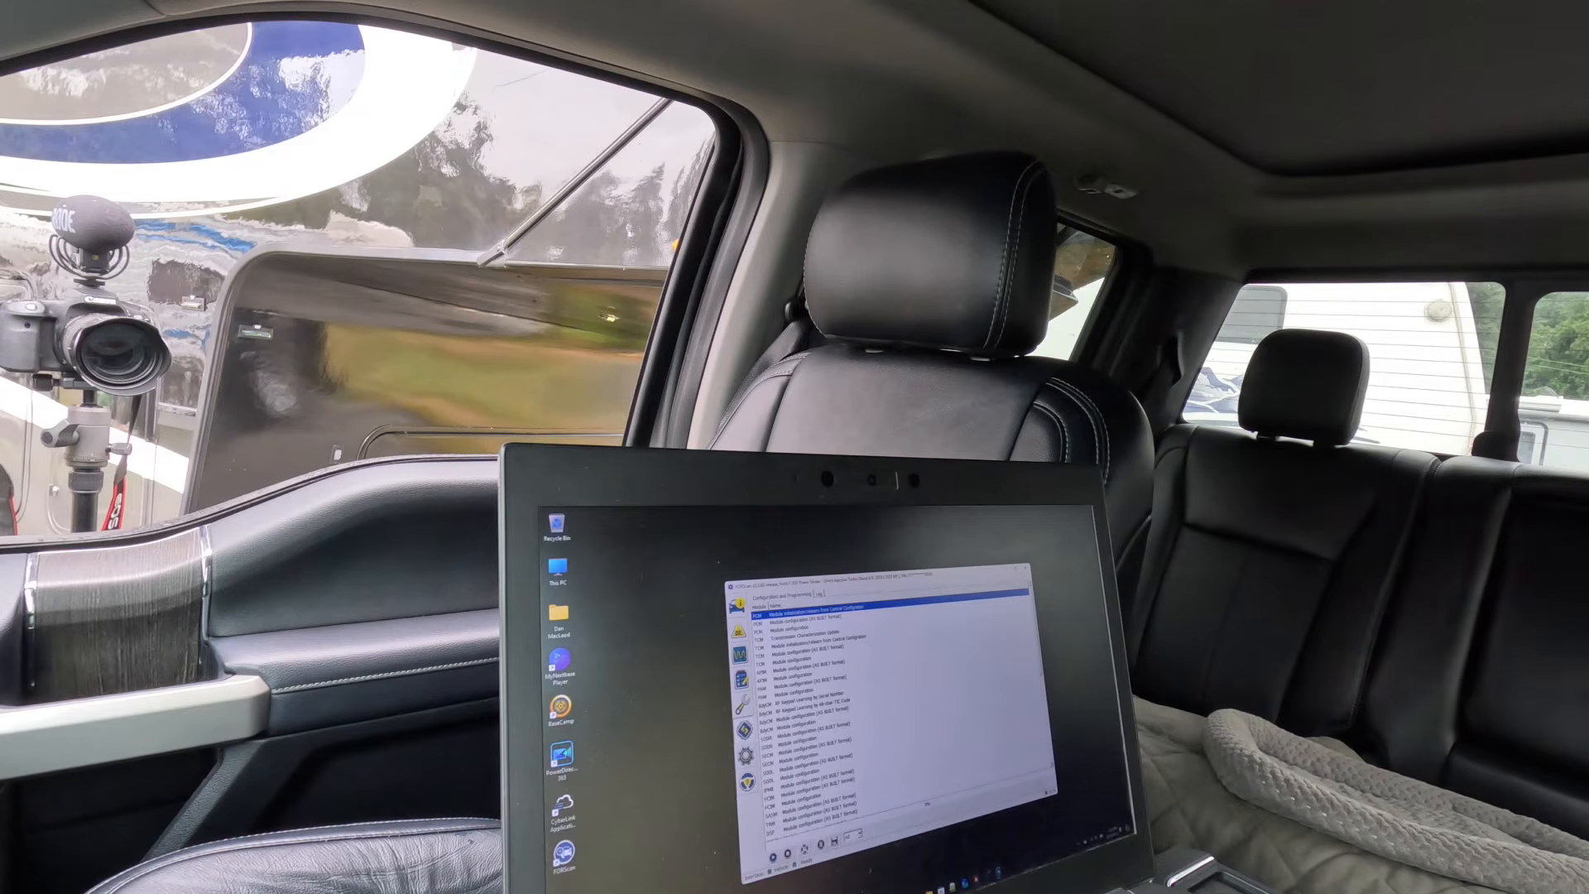
# Switch to Acrobat and look up the driver seat belt chime entries for the IPC module in both FORScan code documents
pyautogui.click(976, 880)
pyautogui.click(941, 852)
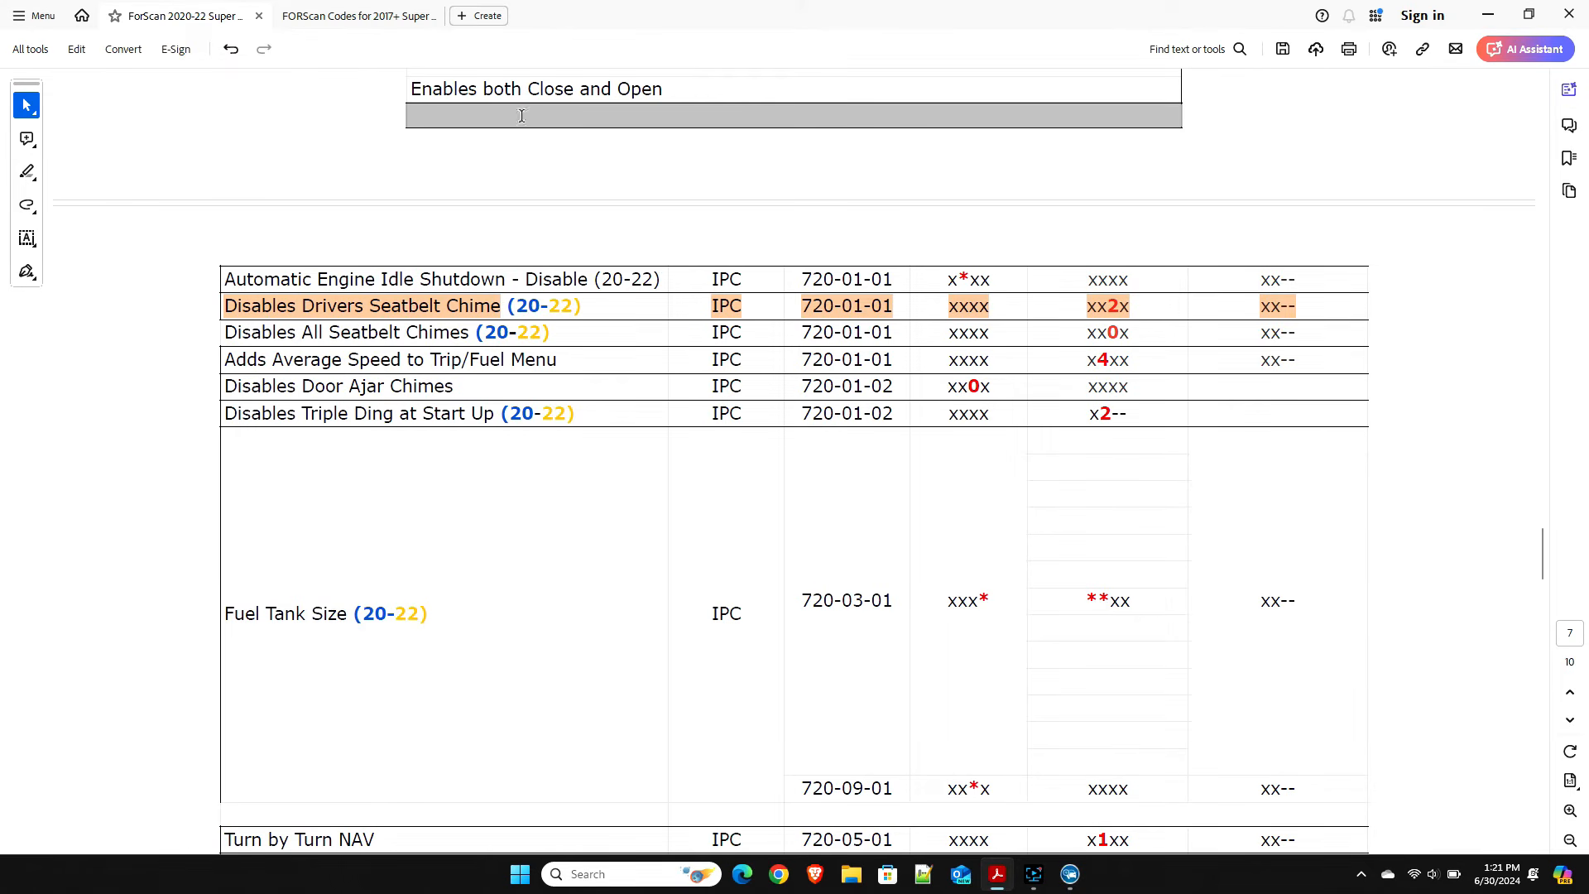
pyautogui.click(370, 17)
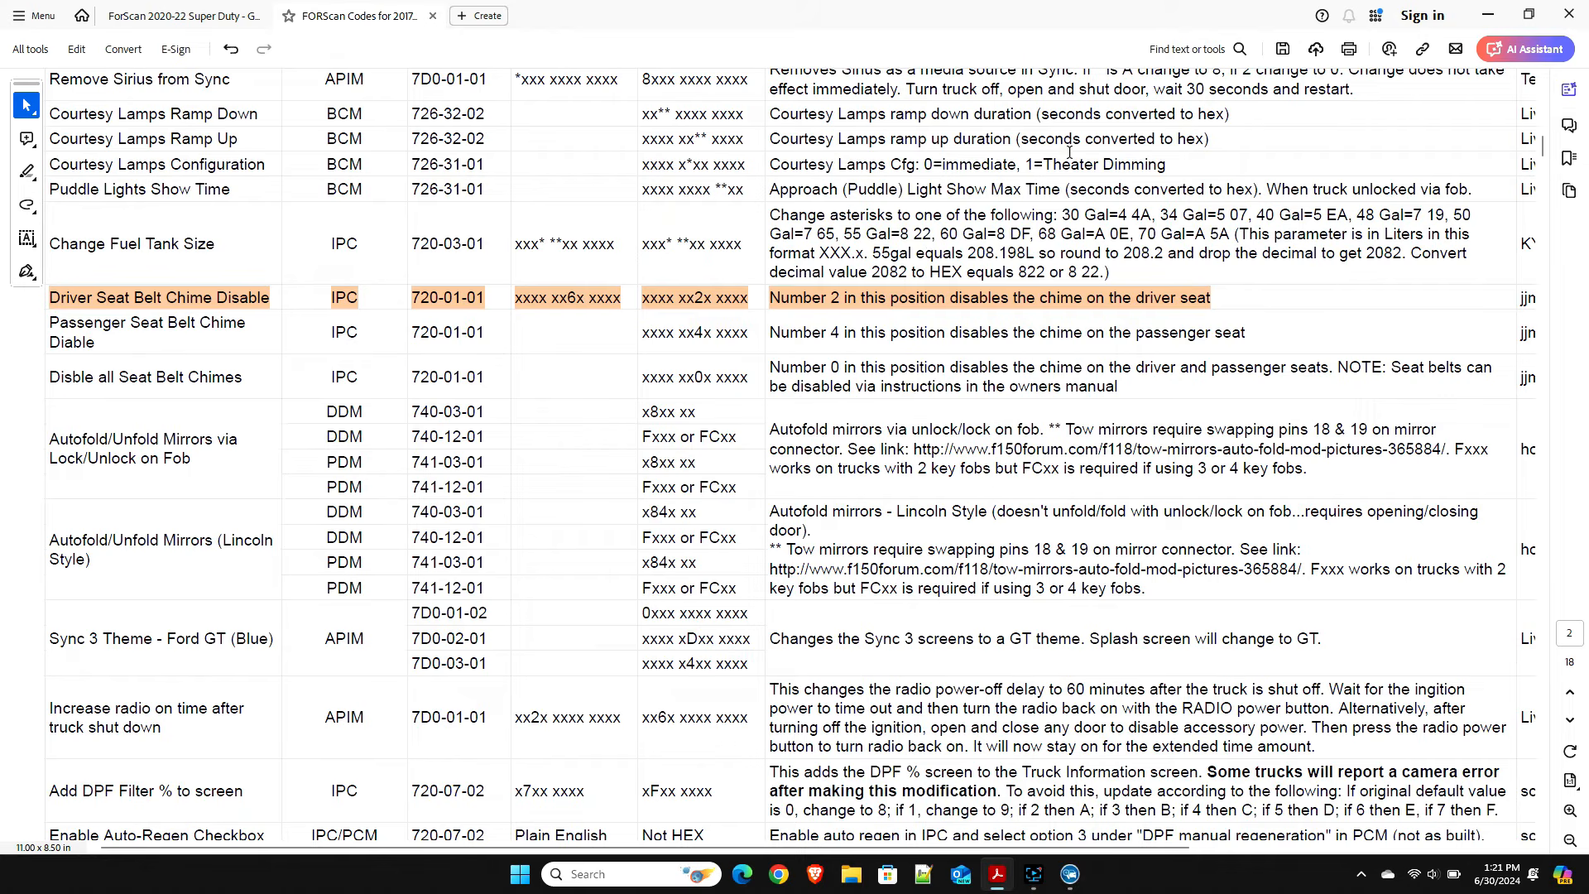
pyautogui.click(1490, 15)
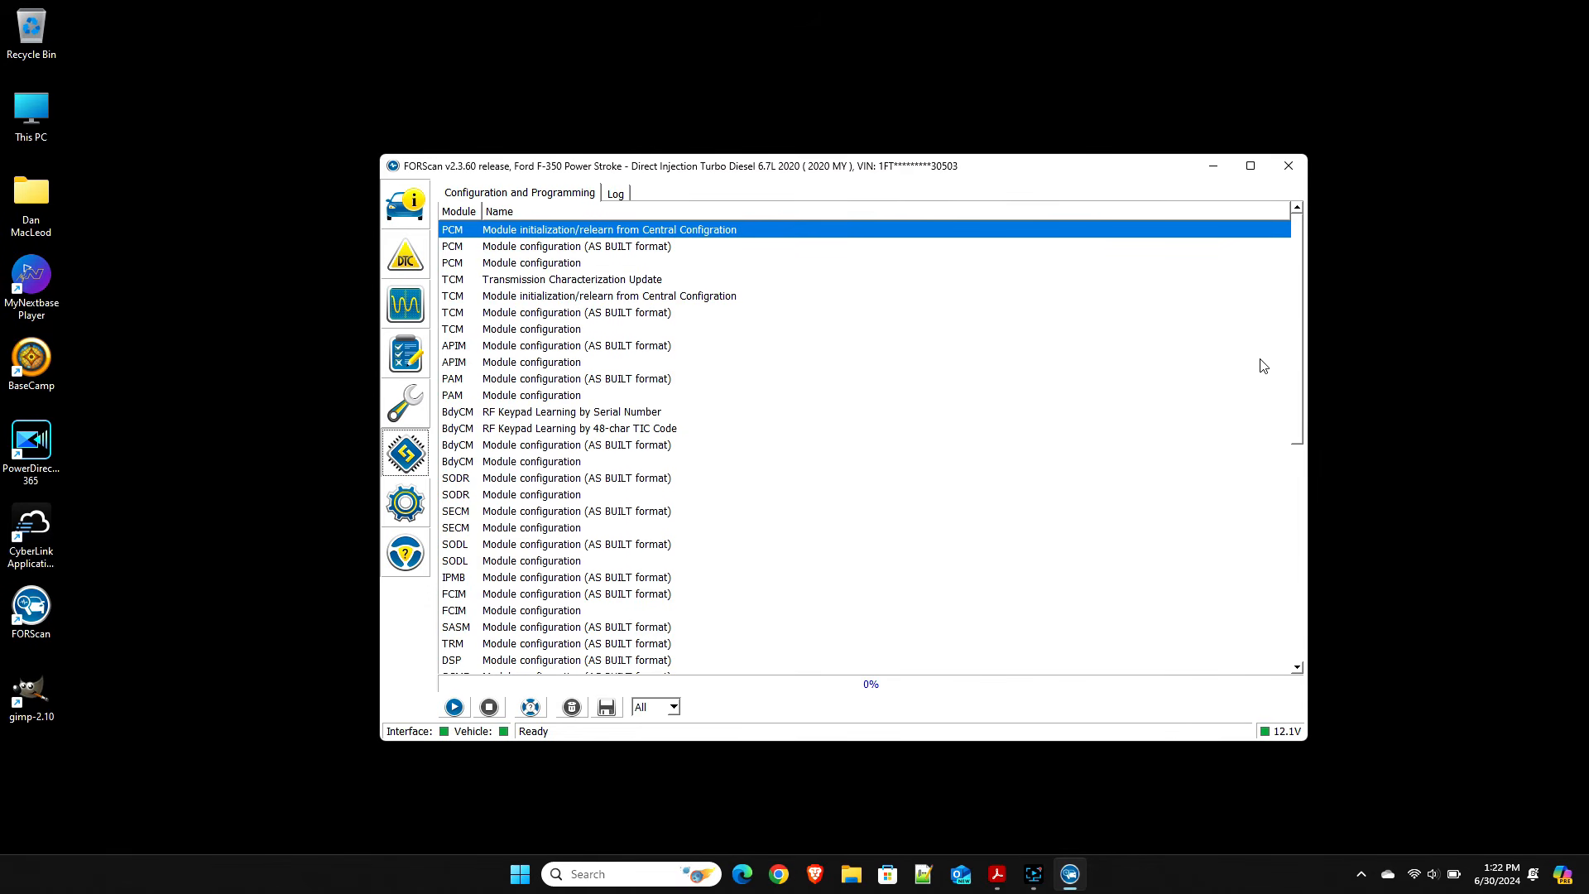
# Read the IPC module configuration in AS BUILT format, save all its blocks to a backup file, and end the procedure
pyautogui.moveTo(1297, 378); pyautogui.dragTo(1295, 510)
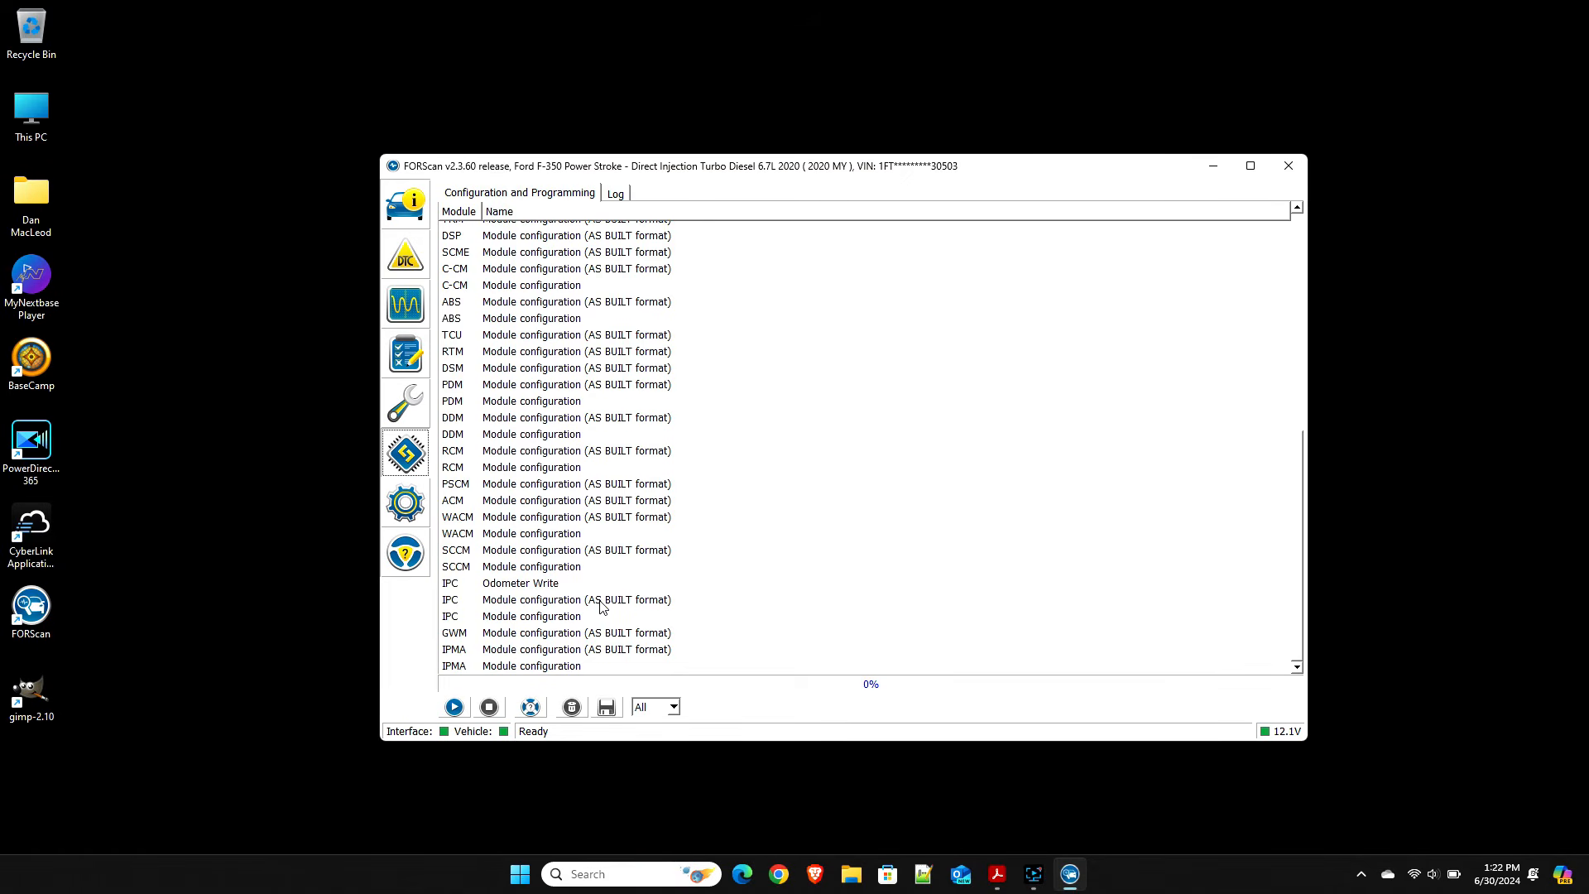
pyautogui.click(601, 607)
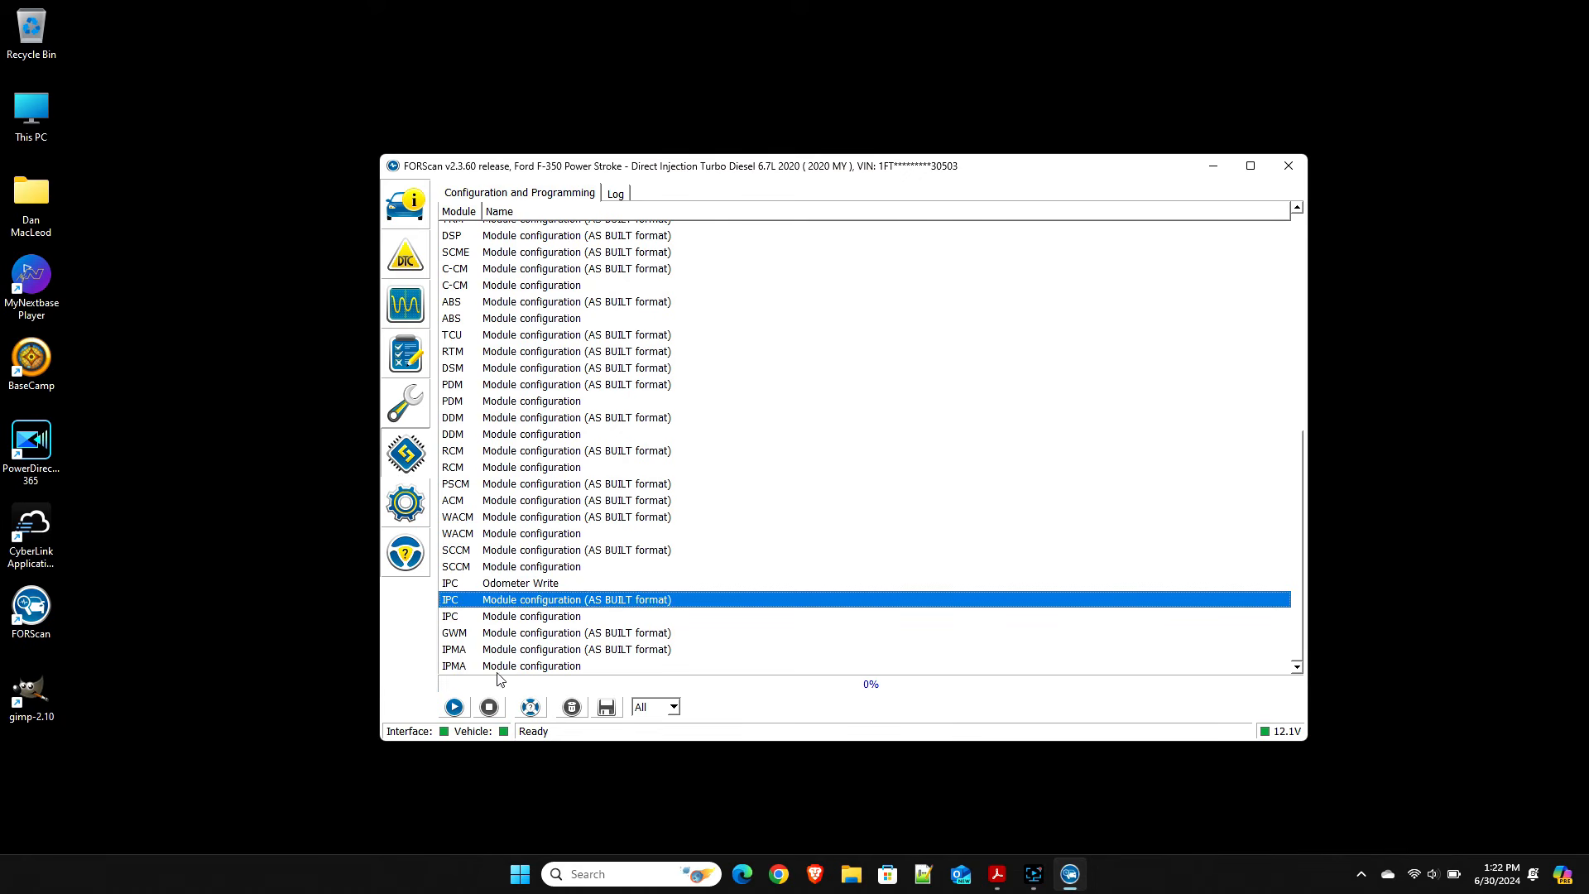
pyautogui.click(454, 707)
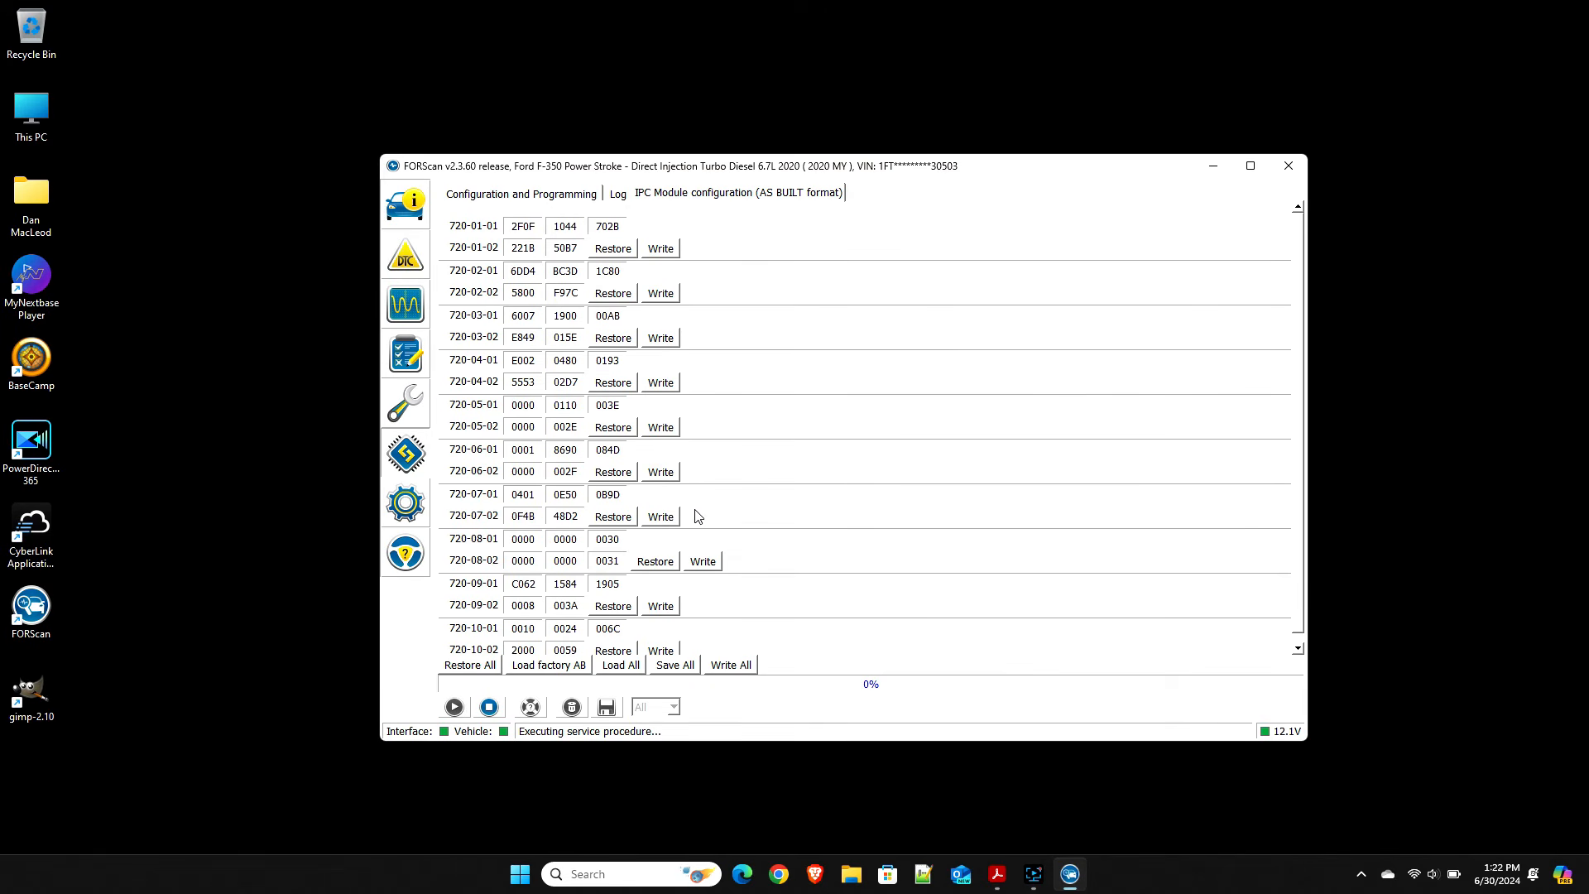
pyautogui.click(675, 665)
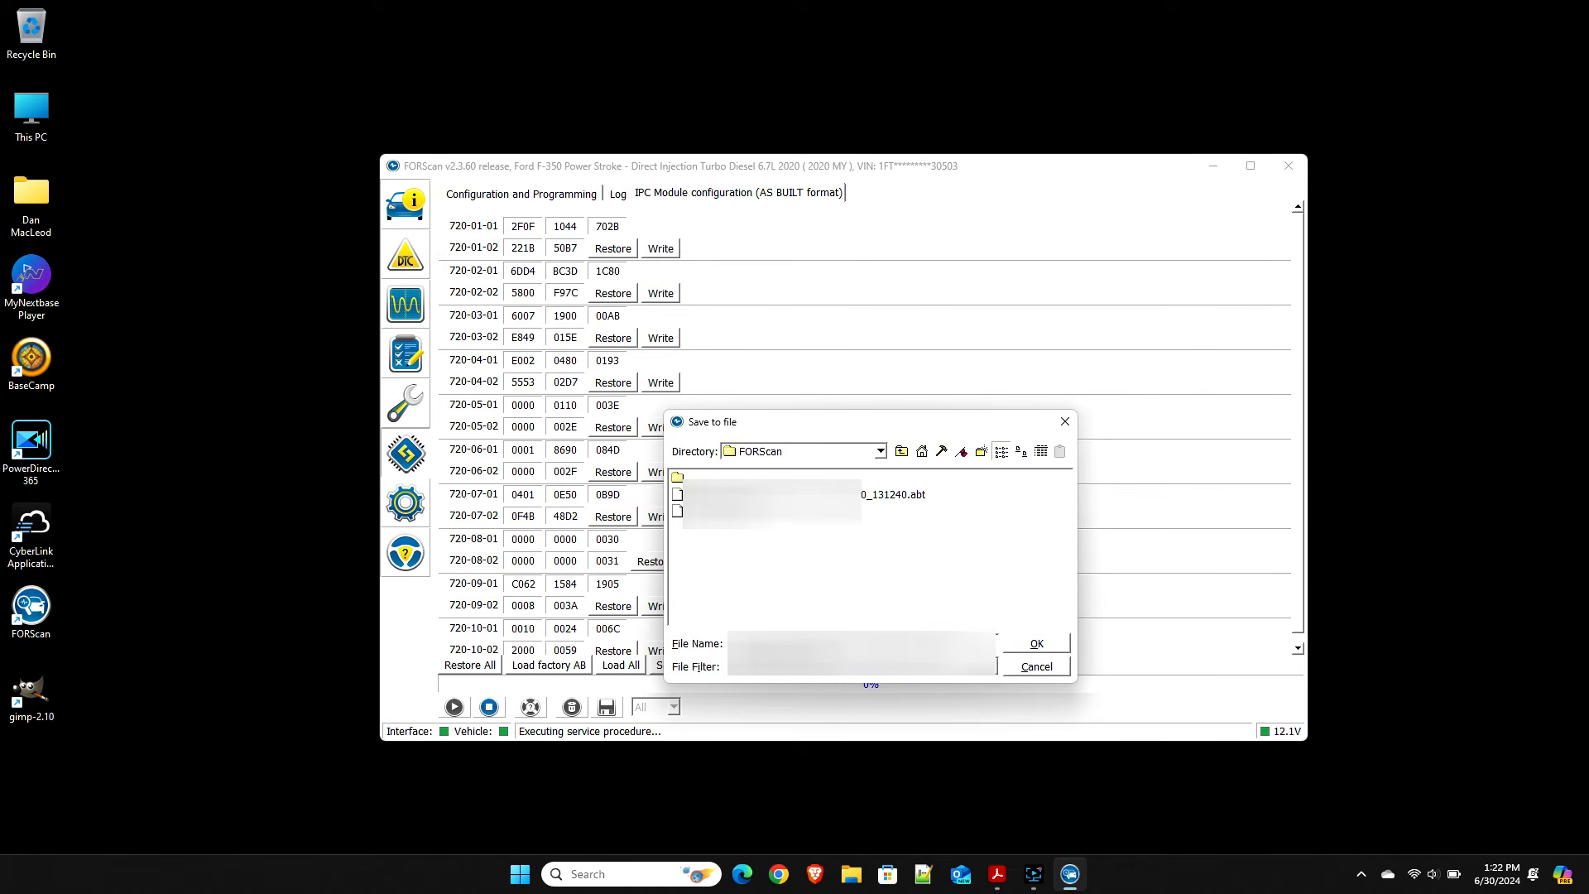
pyautogui.click(1033, 644)
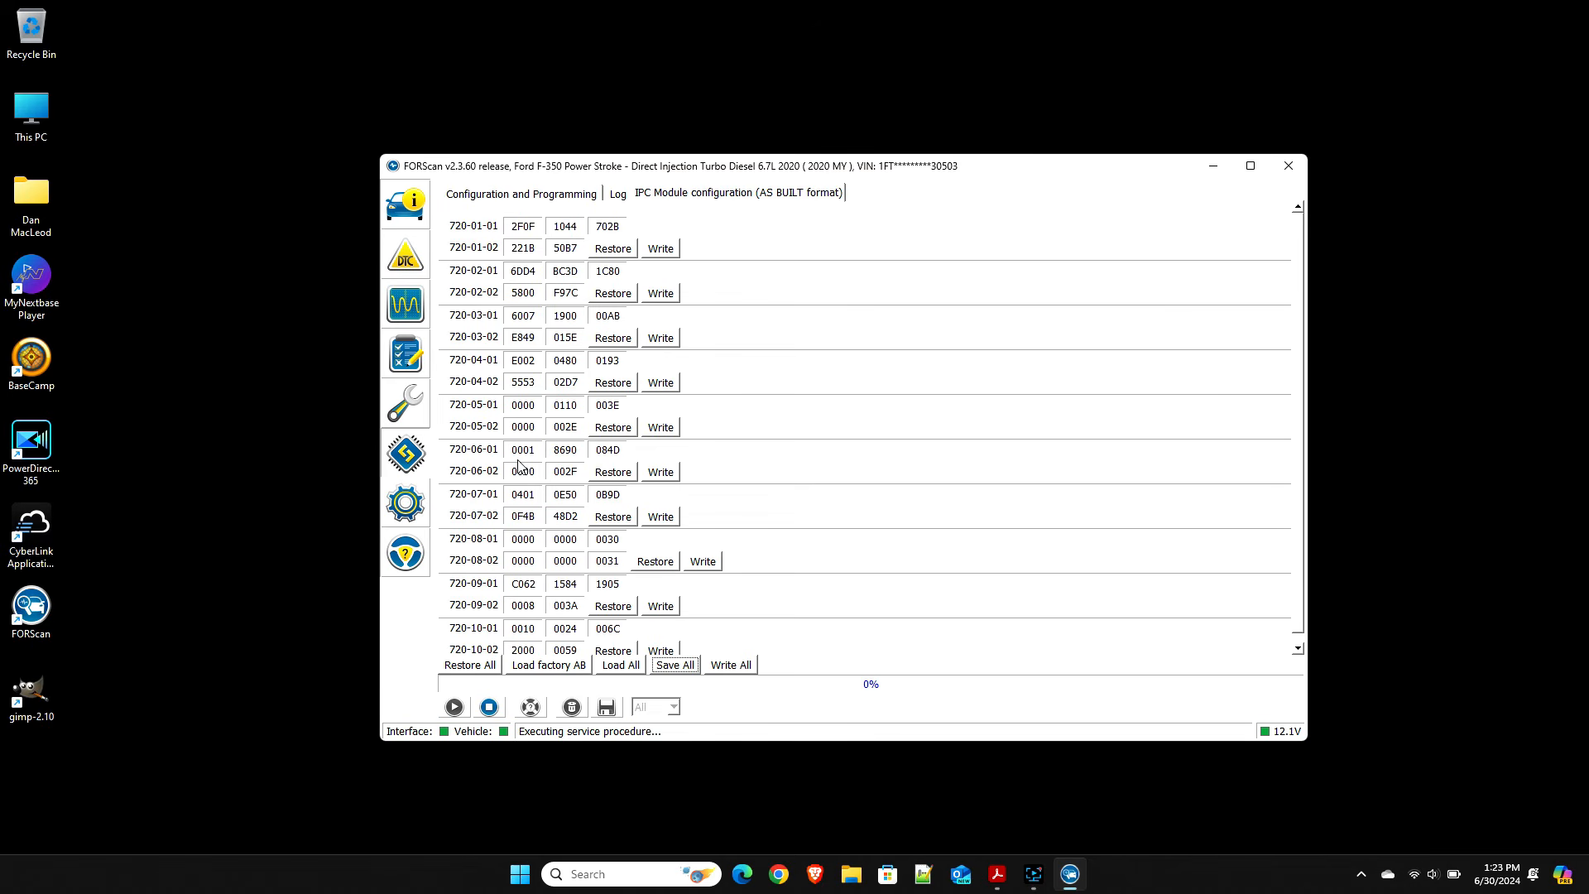
pyautogui.click(490, 707)
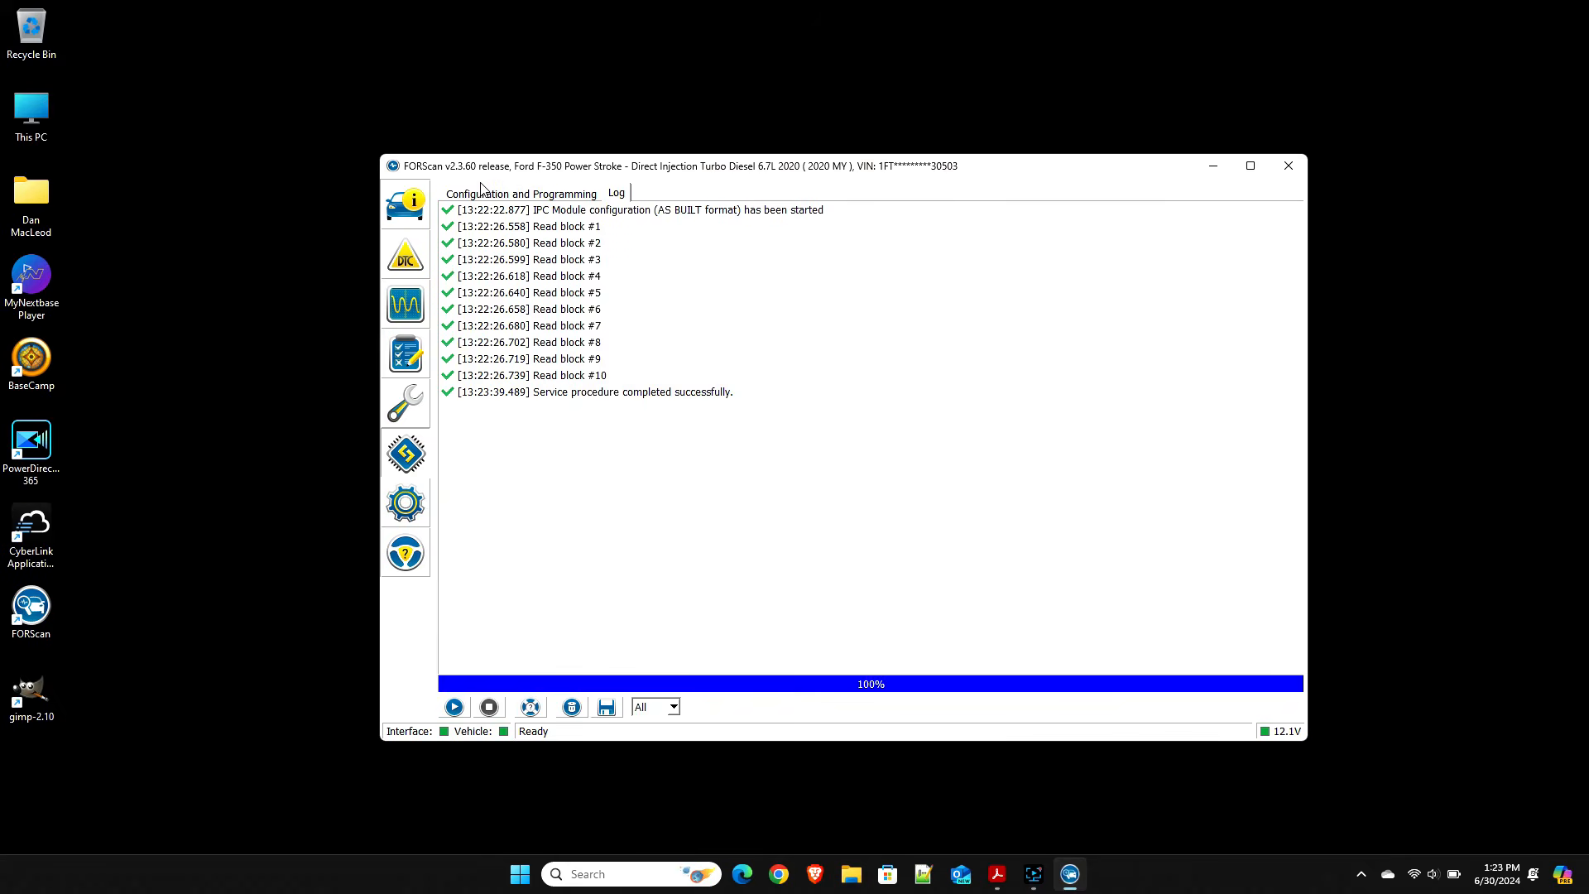
# Run the plain-language IPC Module configuration function from the programming list
pyautogui.click(484, 196)
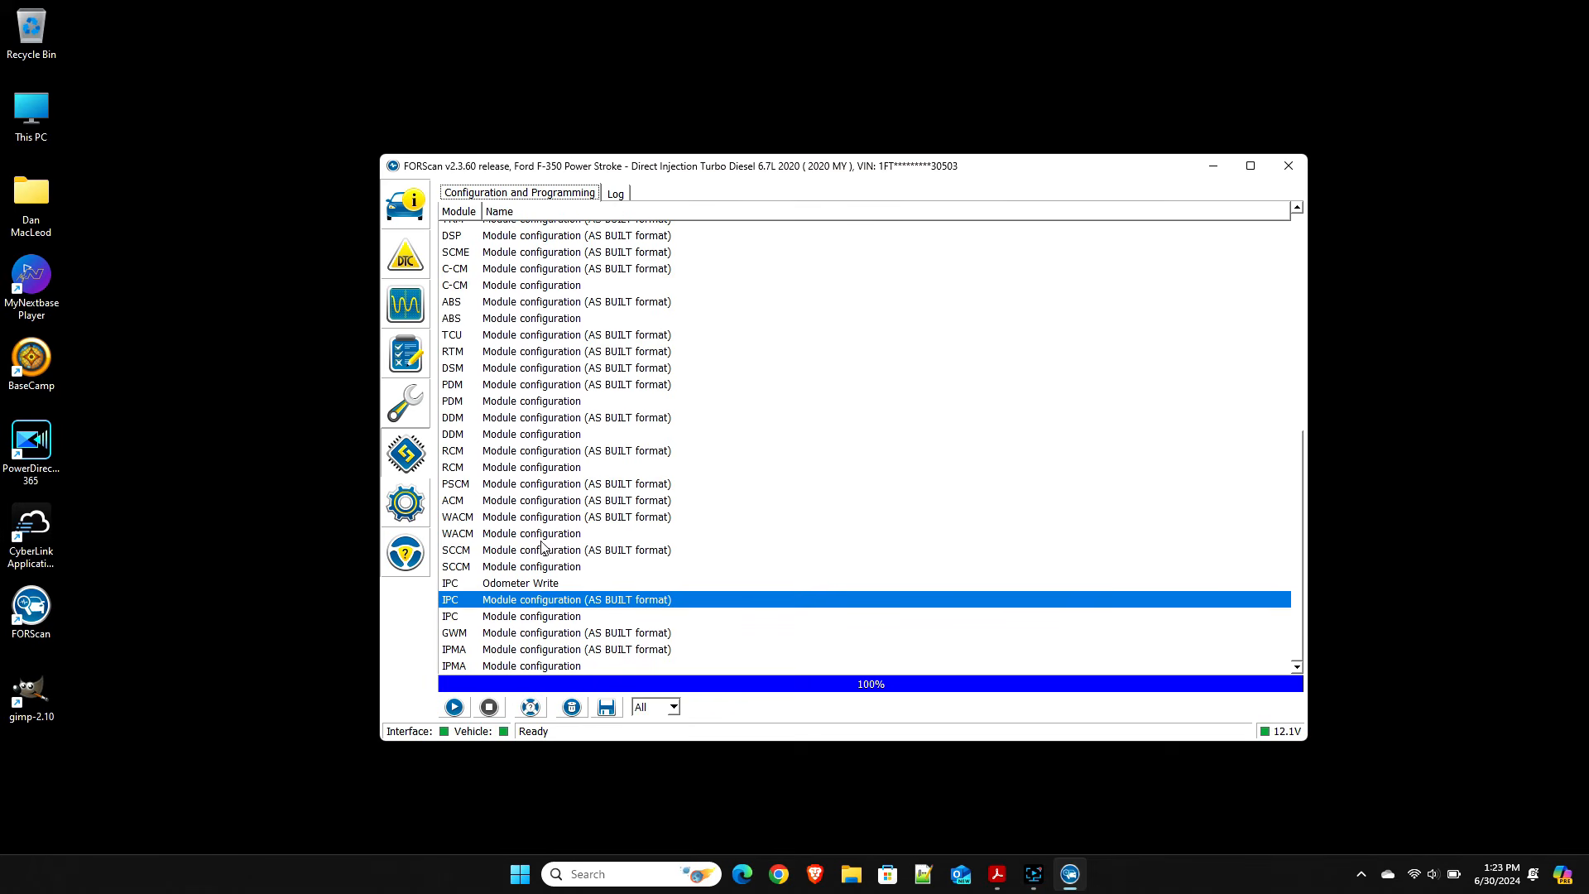
pyautogui.click(456, 617)
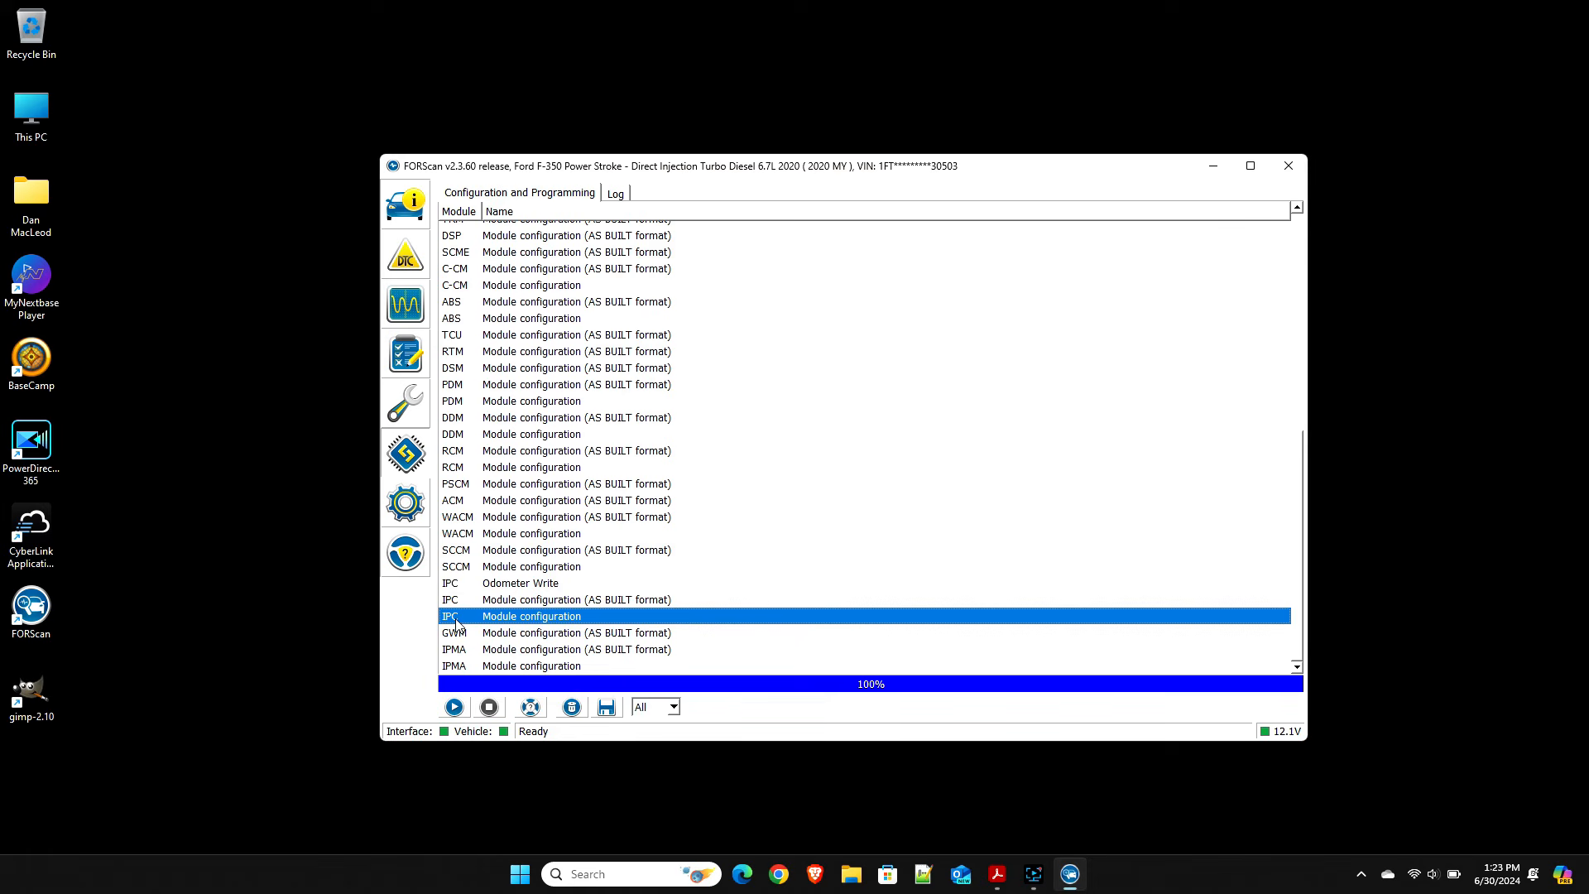
pyautogui.click(454, 706)
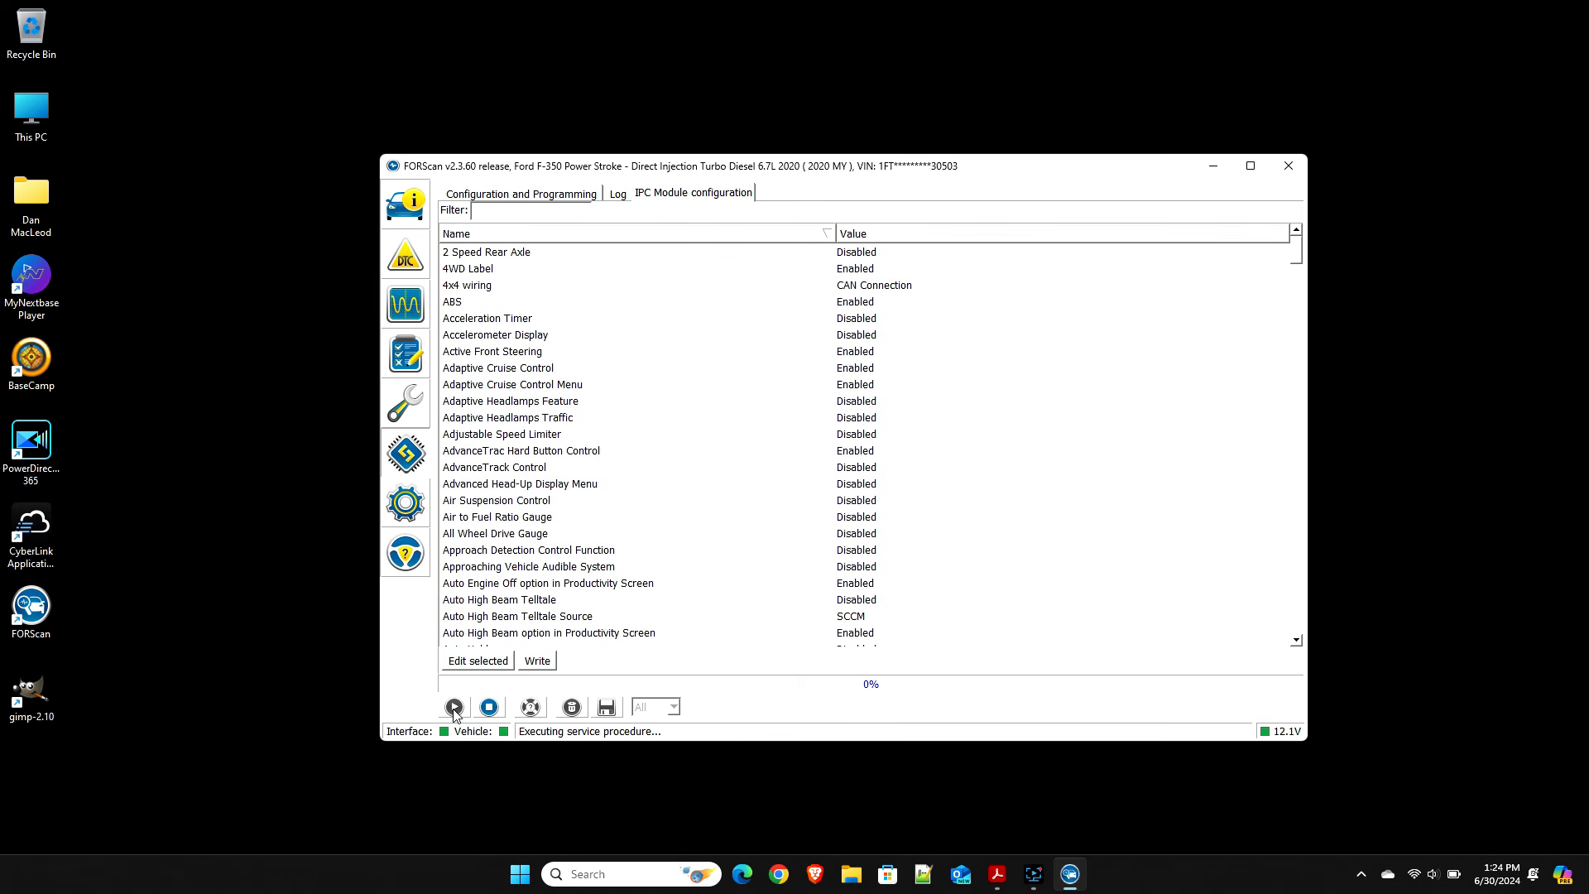
# Set "Chimes - Driver Belt Minder" to "0 - Disabled" and write the confirmed change to the IPC module
pyautogui.click(1296, 619)
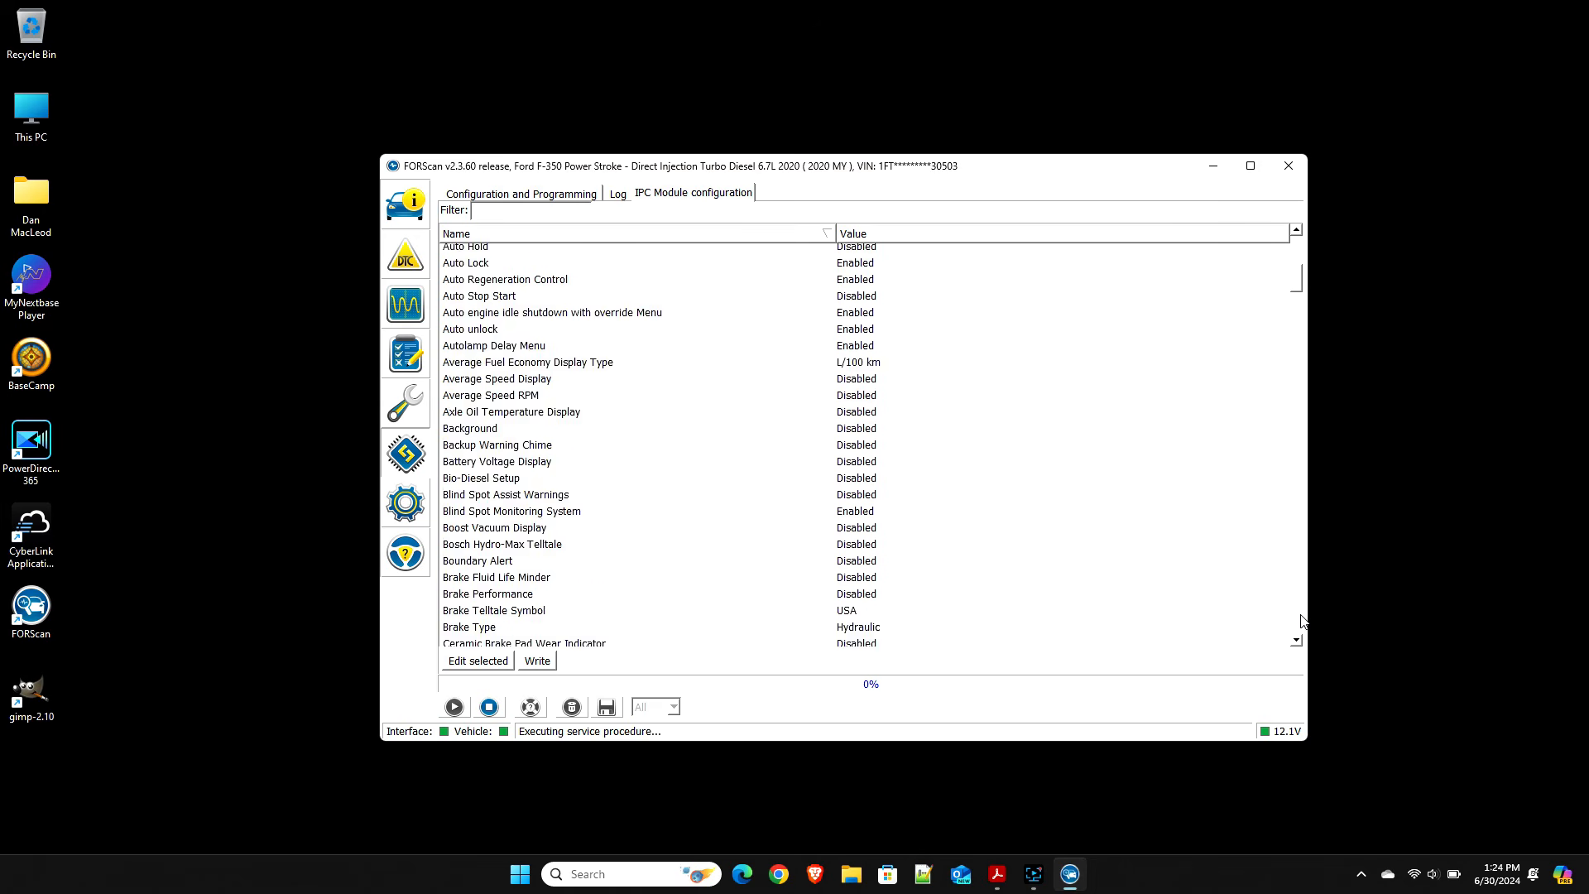
pyautogui.click(1296, 621)
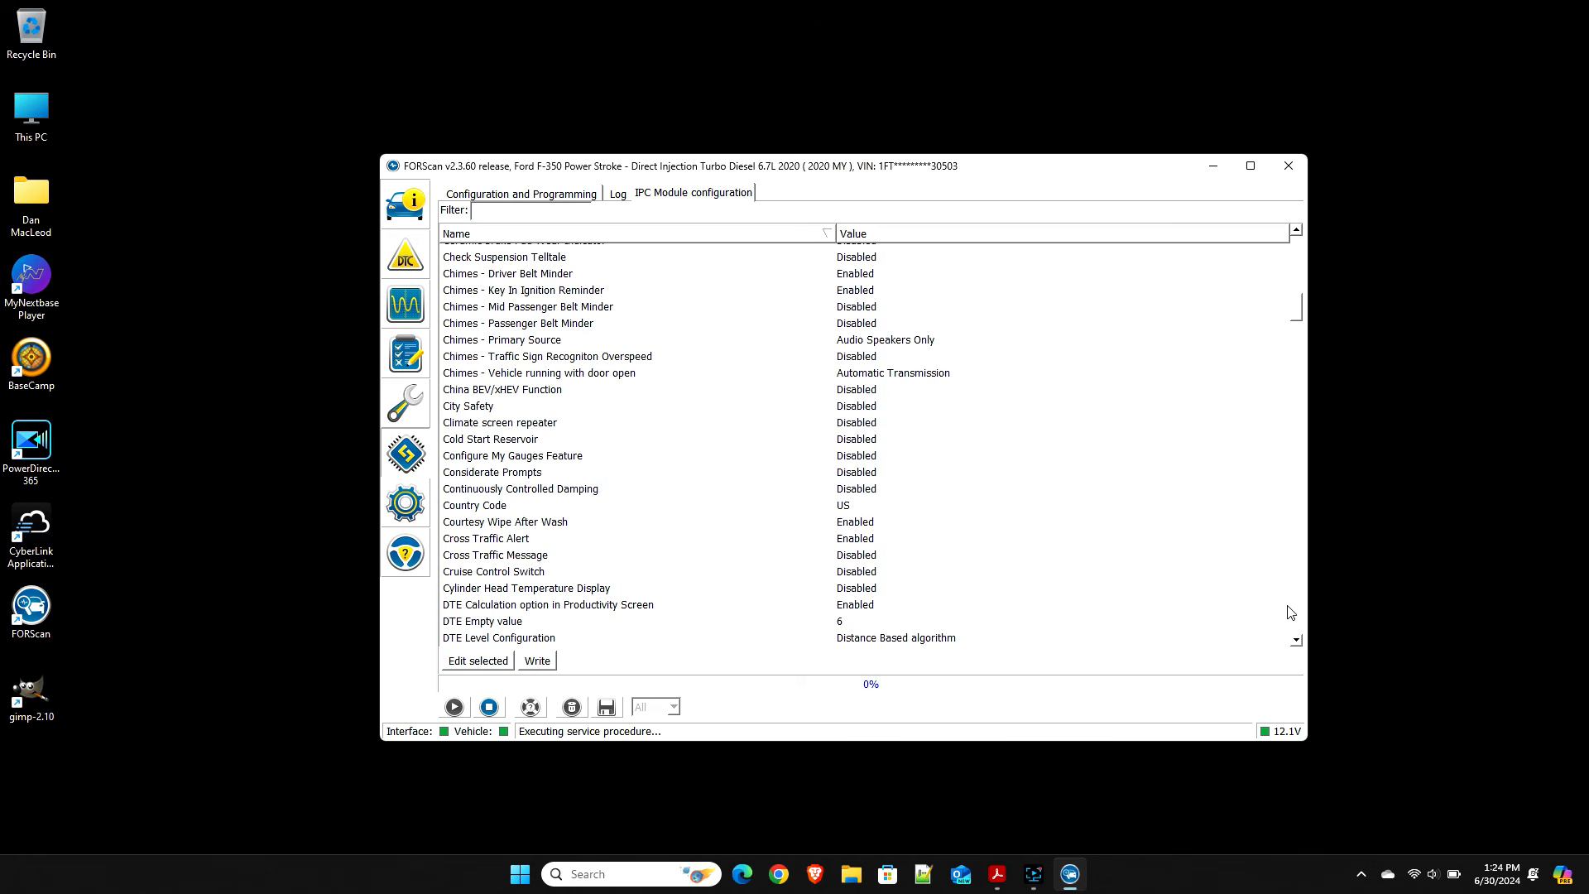
pyautogui.click(470, 277)
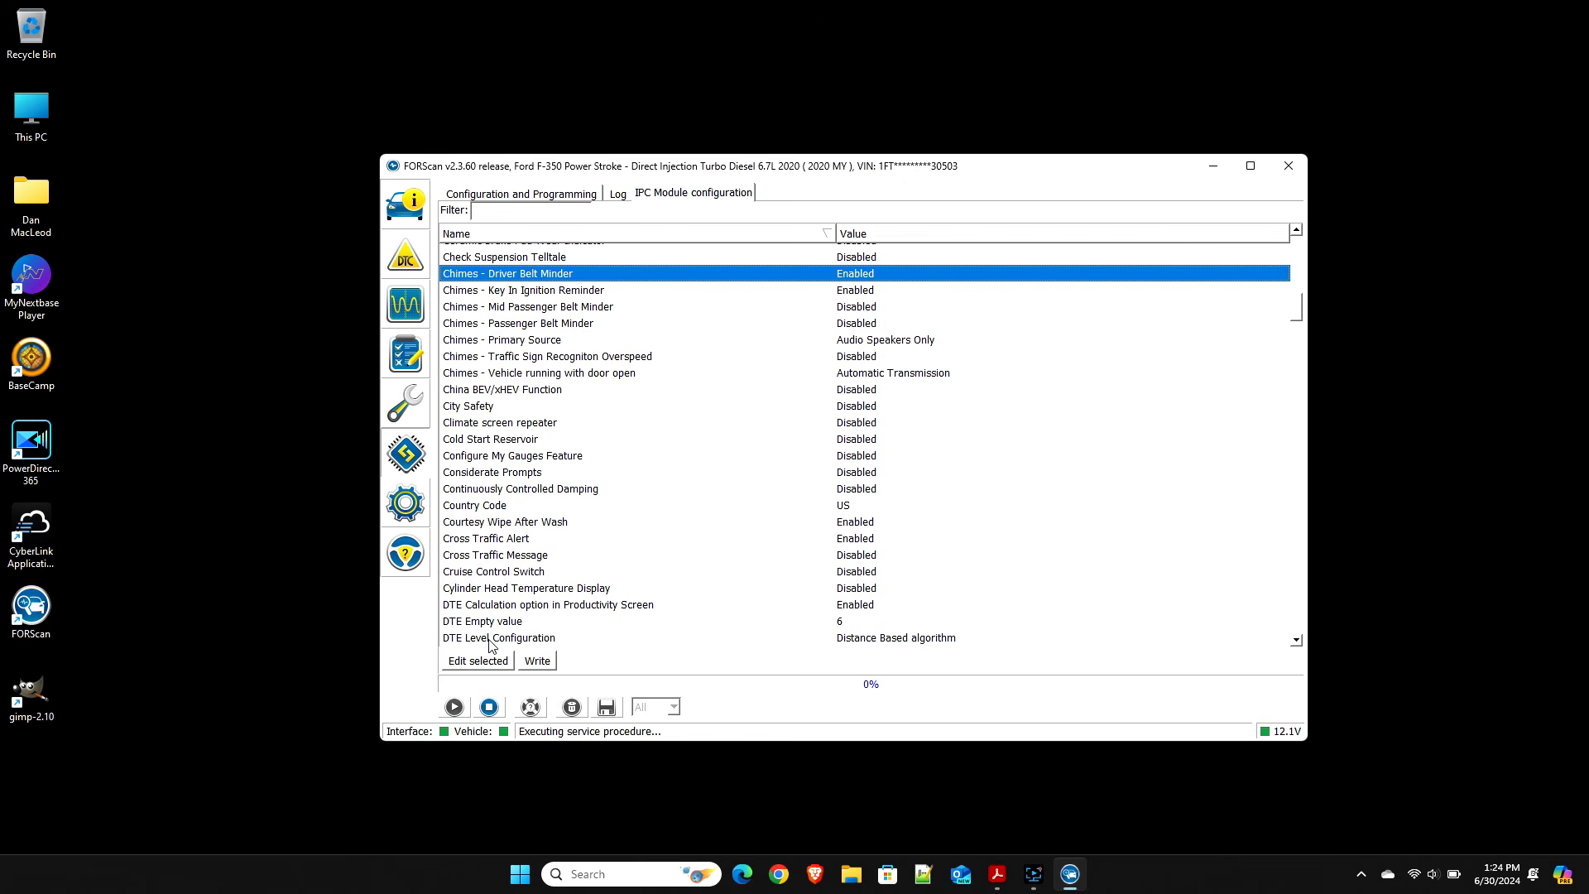
pyautogui.click(478, 661)
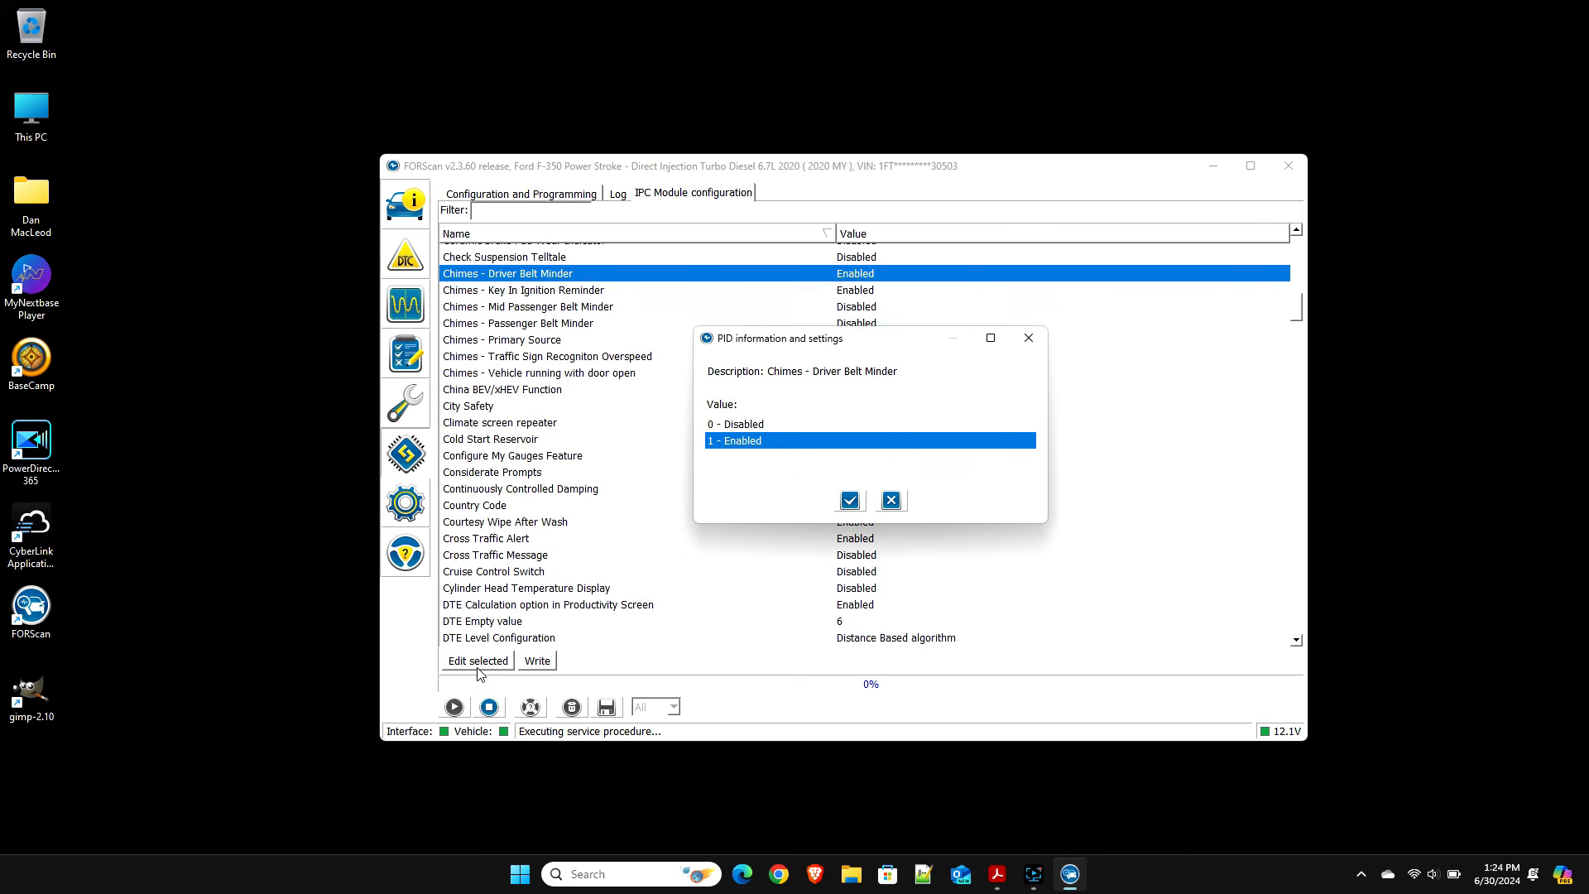
pyautogui.click(753, 427)
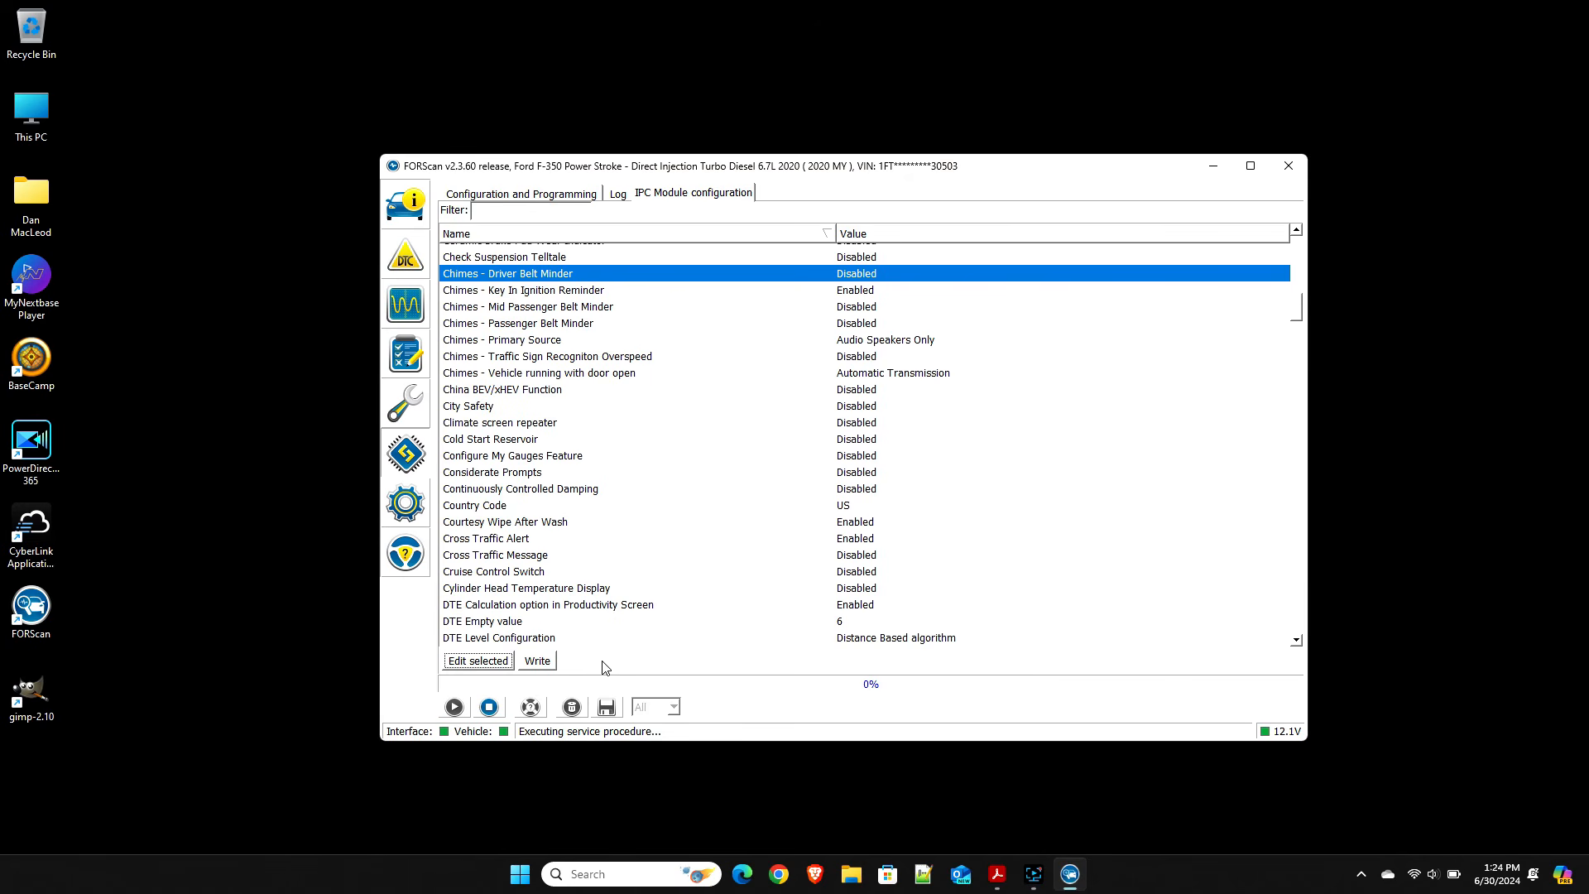
pyautogui.click(537, 660)
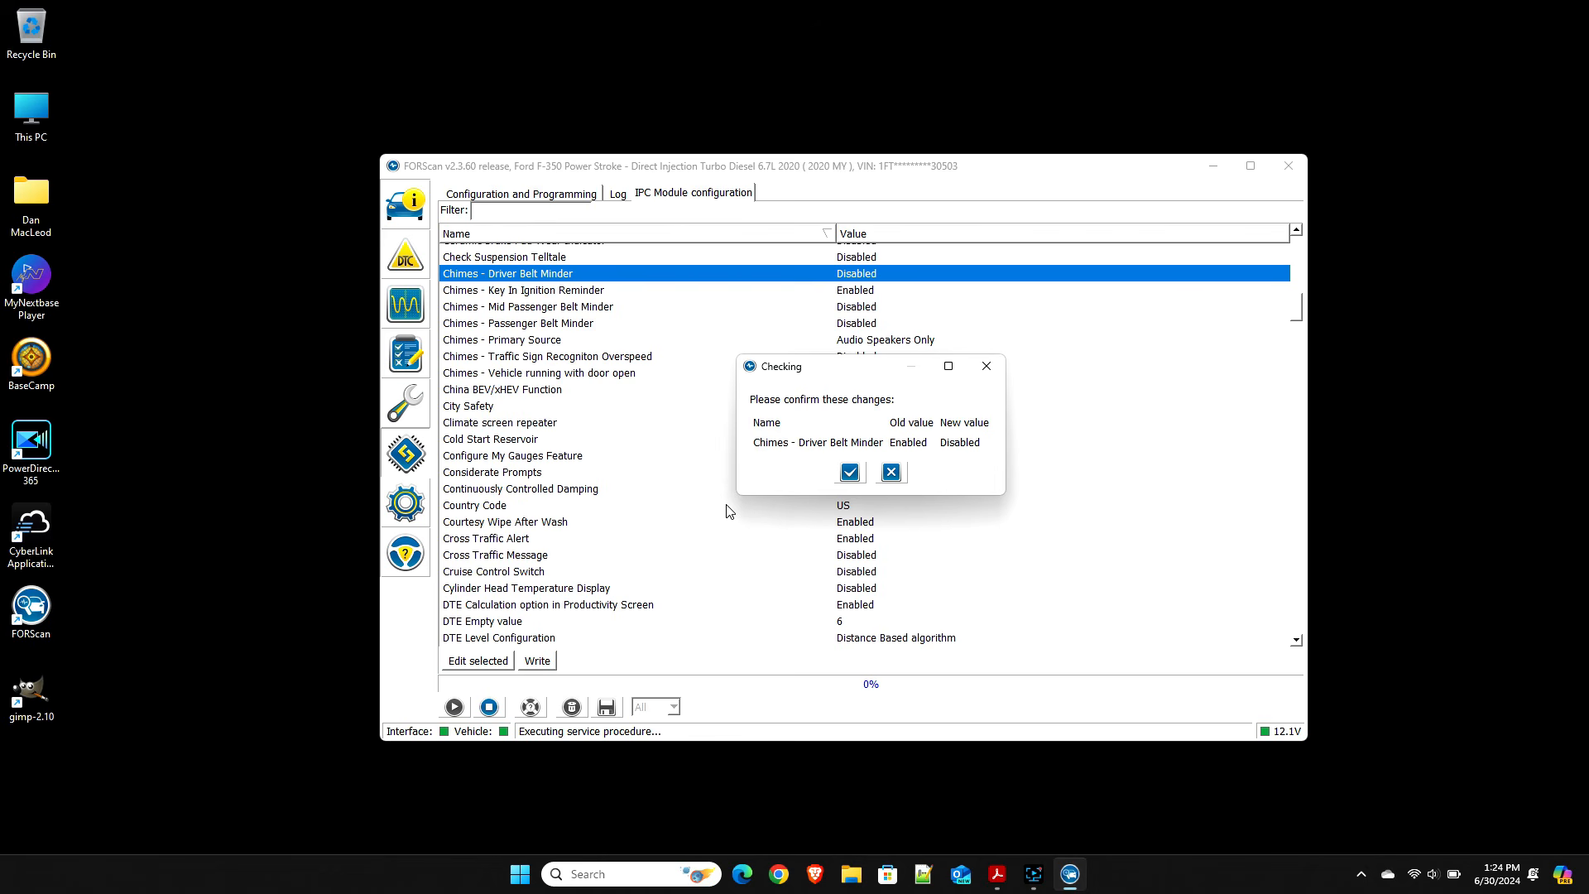
pyautogui.click(850, 473)
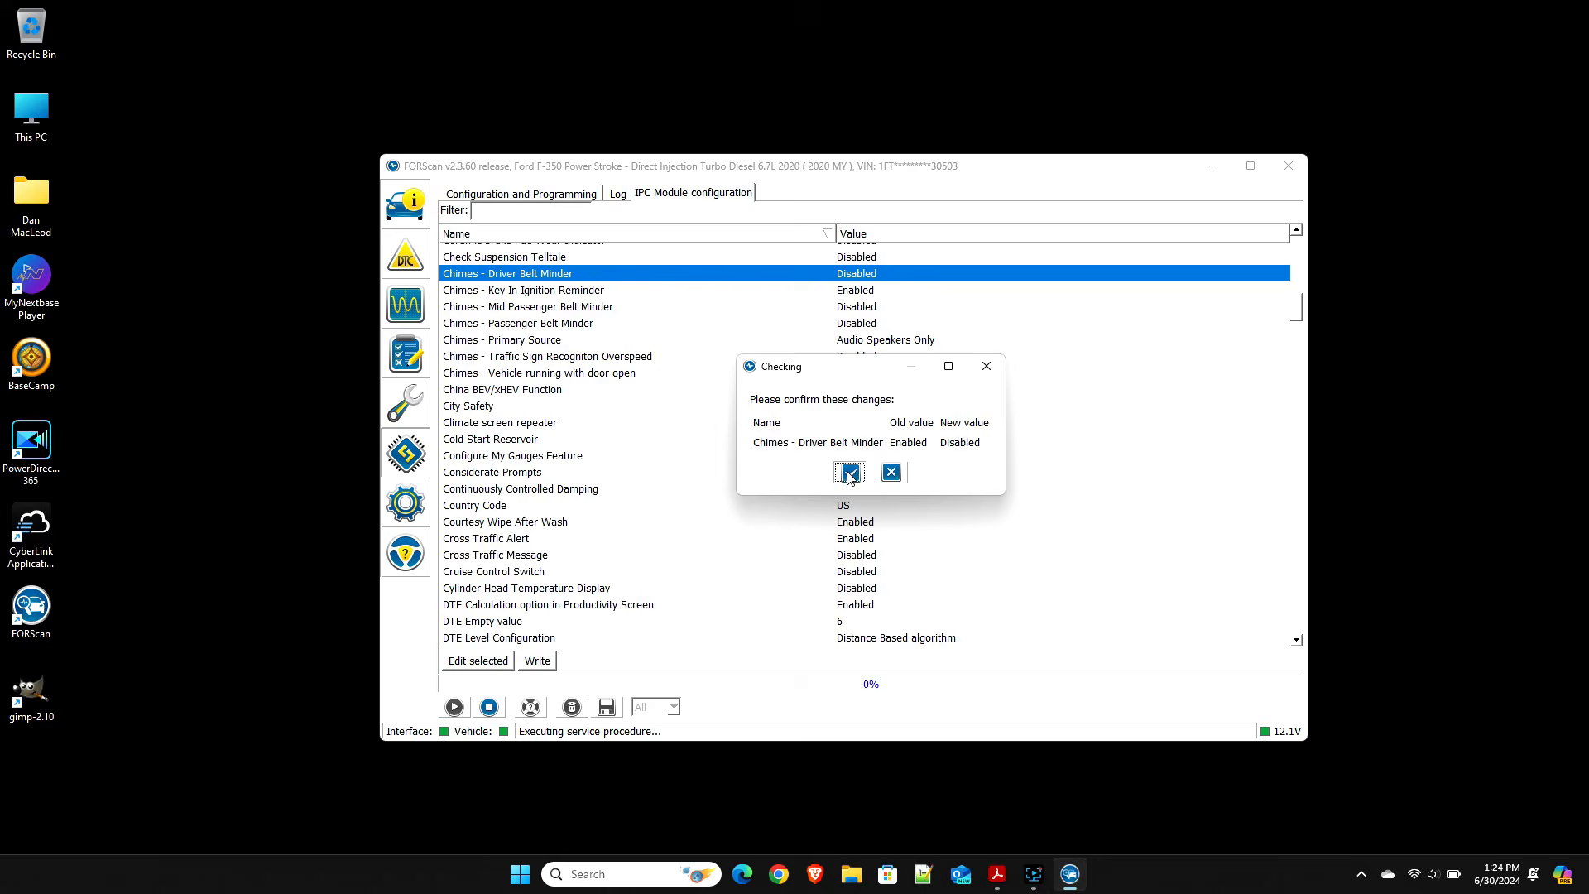